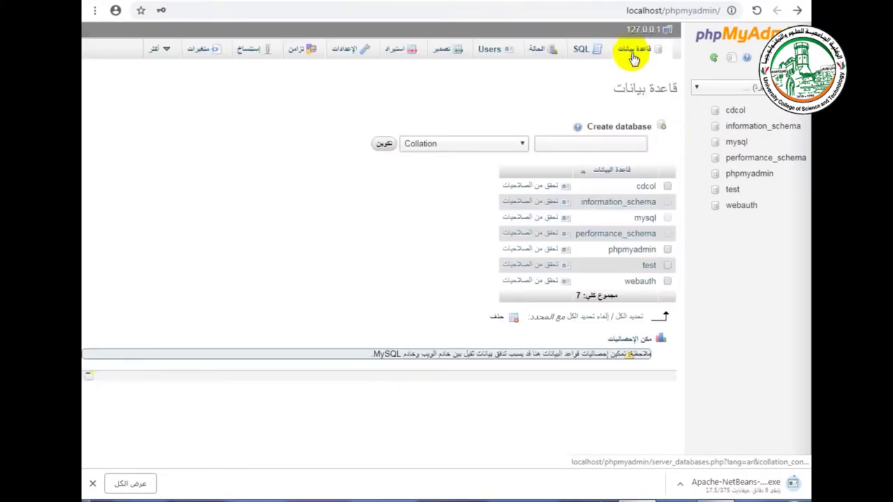
Step: On the Databases page, enter web_db as the new database name
{"action": "left_click", "coordinate": [583, 143]}
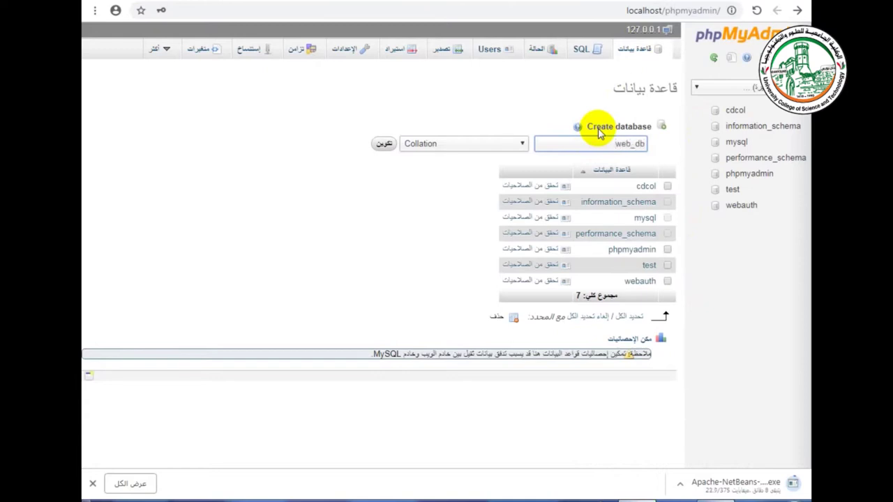
Step: Create web_db with utf8_unicode_ci collation, open it, and name a new table users_tbl
{"action": "left_click", "coordinate": [499, 144]}
{"action": "left_click_drag", "start_coordinate": [522, 171], "coordinate": [522, 342]}
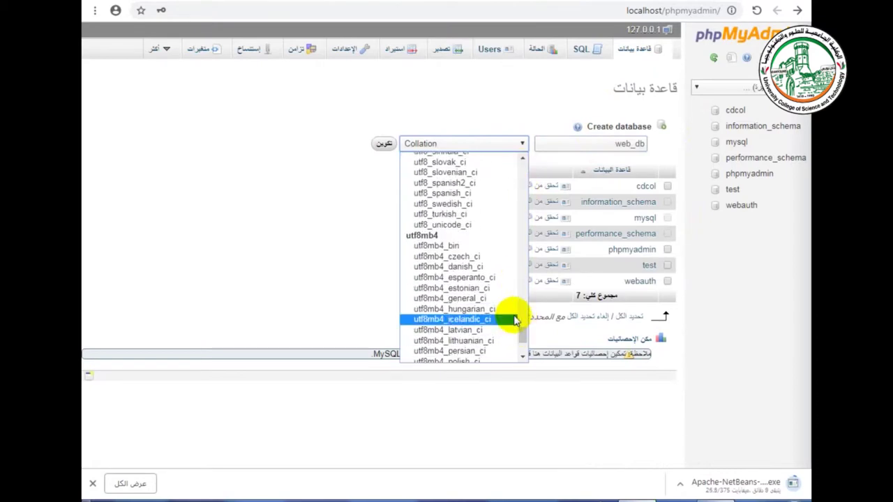
{"action": "left_click", "coordinate": [463, 225]}
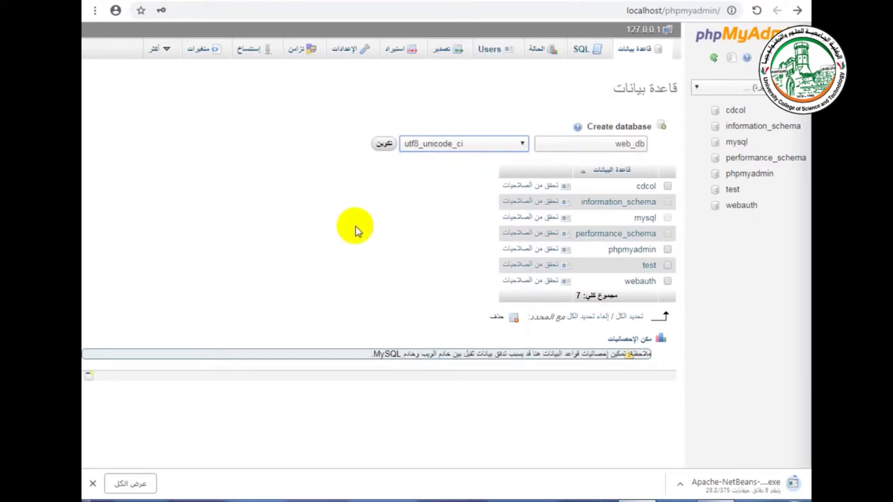
{"action": "left_click", "coordinate": [384, 143]}
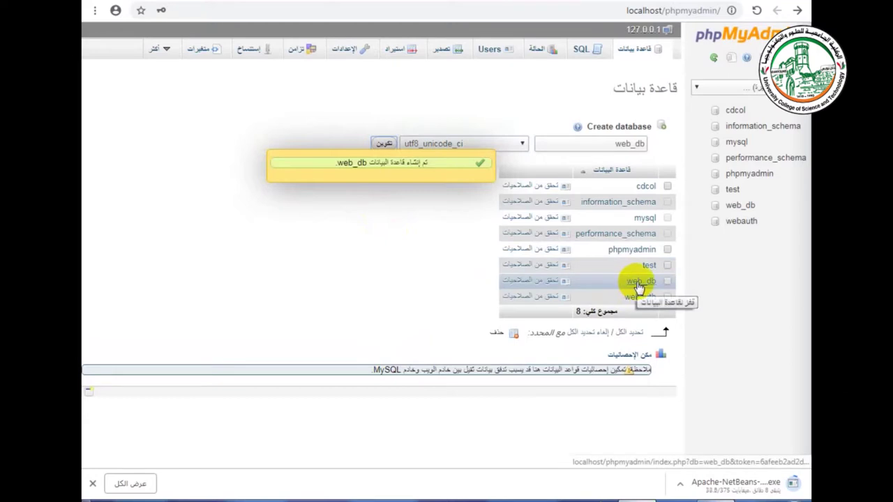
{"action": "left_click", "coordinate": [640, 281]}
{"action": "left_click", "coordinate": [615, 128]}
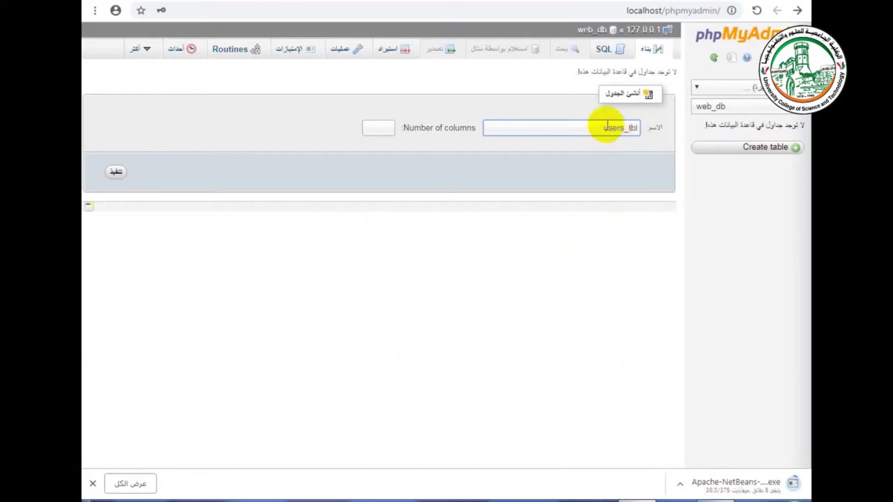
Step: Load the users_tbl structure form with 6 columns
{"action": "left_click", "coordinate": [371, 126]}
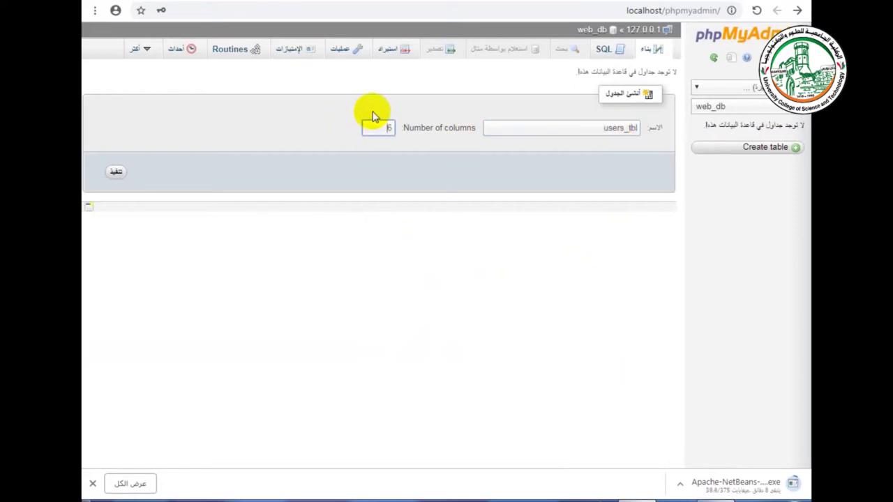
{"action": "type", "text": "6"}
{"action": "left_click", "coordinate": [117, 173]}
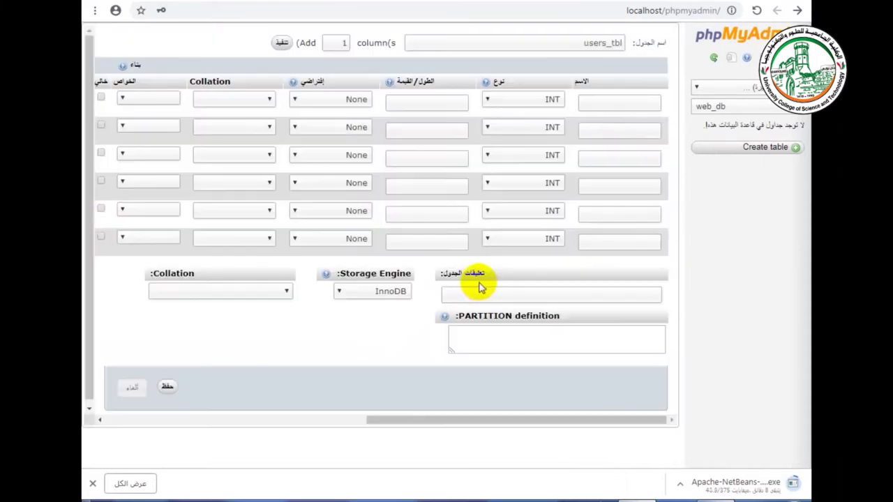
Step: Name the first column id and make it an auto-increment PRIMARY key
{"action": "left_click", "coordinate": [623, 102]}
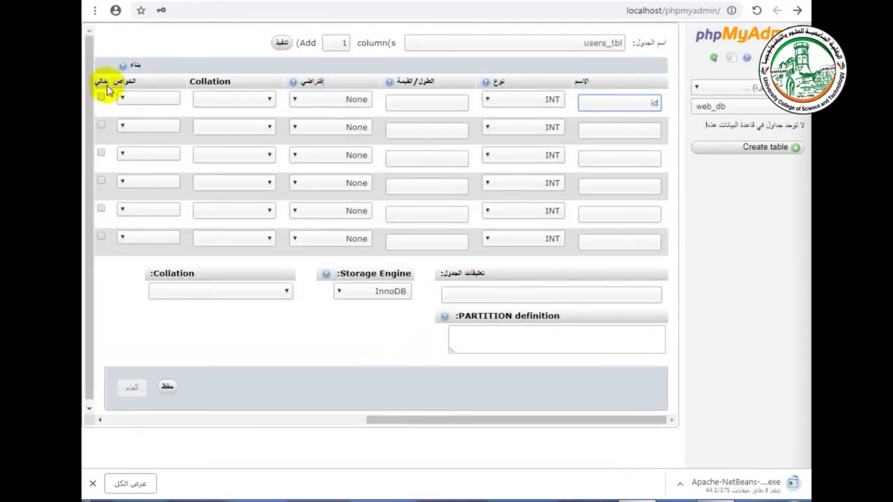
{"action": "left_click", "coordinate": [150, 98]}
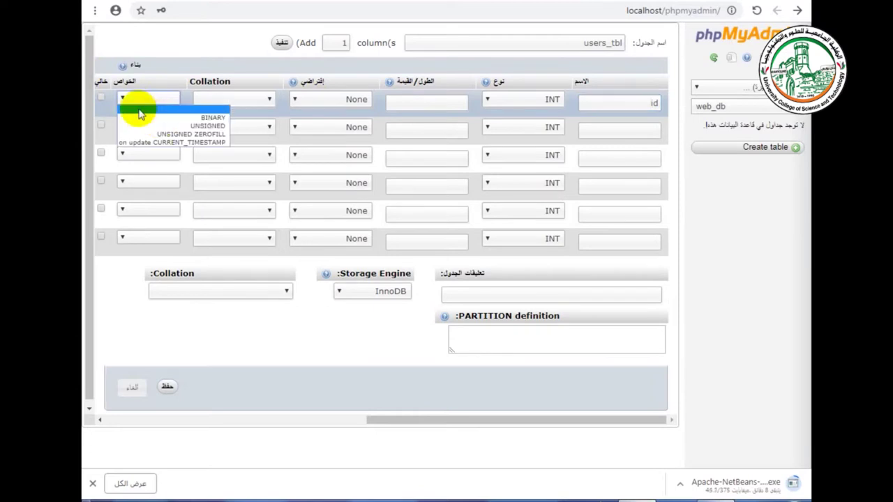
{"action": "left_click_drag", "start_coordinate": [542, 420], "coordinate": [472, 421]}
{"action": "left_click", "coordinate": [181, 99]}
{"action": "left_click", "coordinate": [180, 124]}
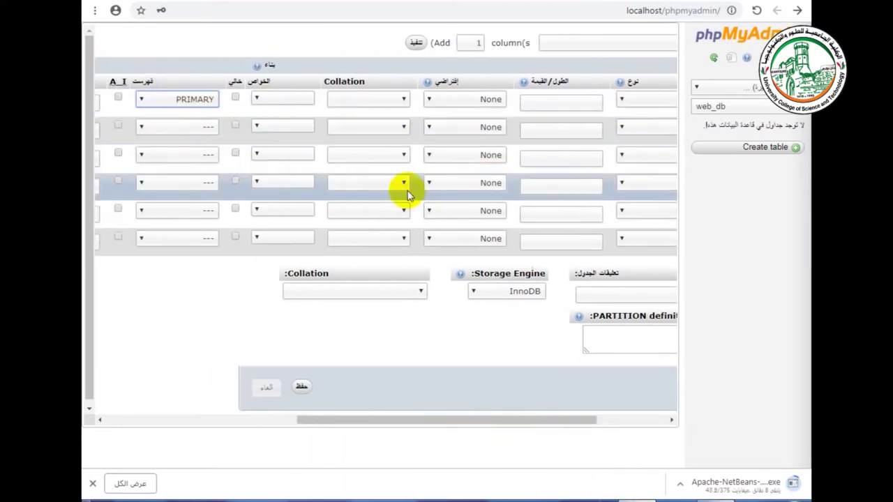
{"action": "left_click", "coordinate": [115, 100]}
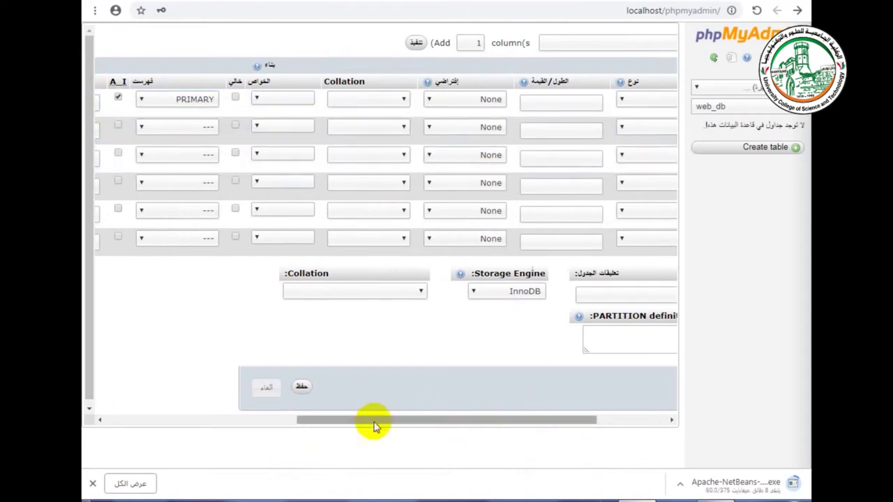
{"action": "left_click_drag", "start_coordinate": [385, 419], "coordinate": [553, 382]}
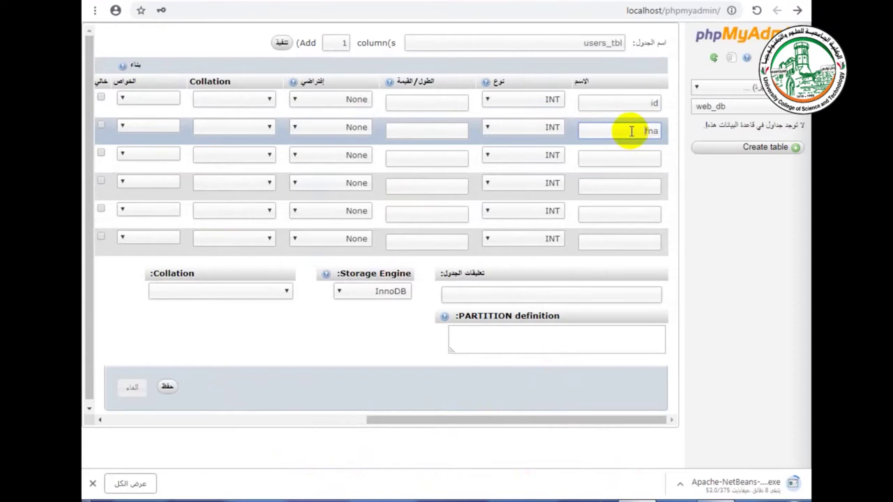
Step: Define fname and address as VARCHAR(150) columns
{"action": "left_click", "coordinate": [524, 127]}
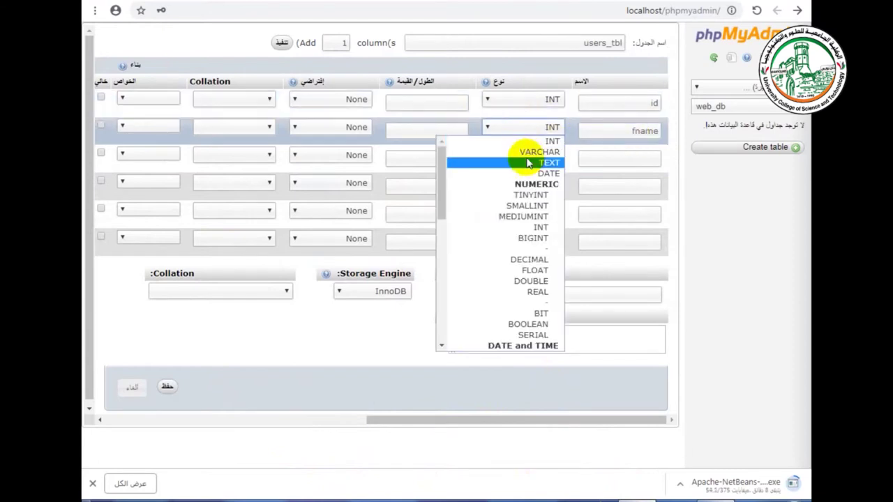
{"action": "left_click", "coordinate": [524, 154]}
{"action": "left_click", "coordinate": [458, 129]}
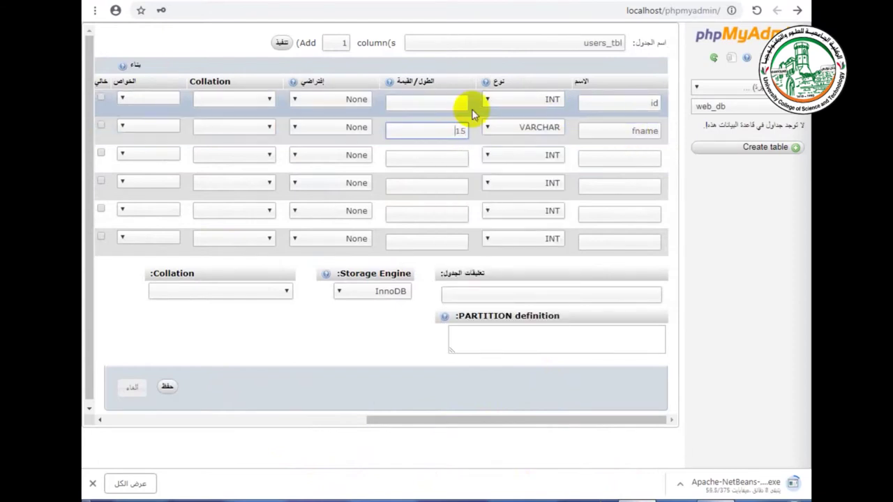
{"action": "left_click", "coordinate": [619, 157]}
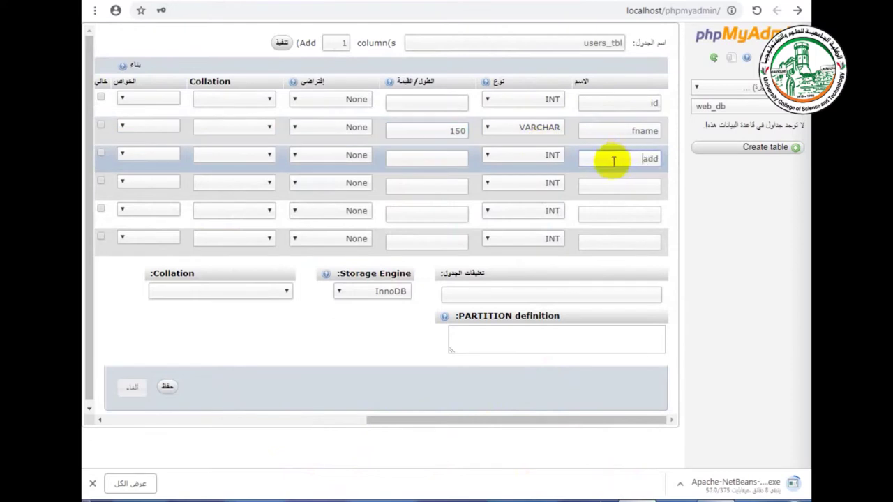
{"action": "type", "text": "address"}
{"action": "left_click", "coordinate": [520, 154]}
{"action": "left_click", "coordinate": [520, 181]}
{"action": "left_click", "coordinate": [455, 159]}
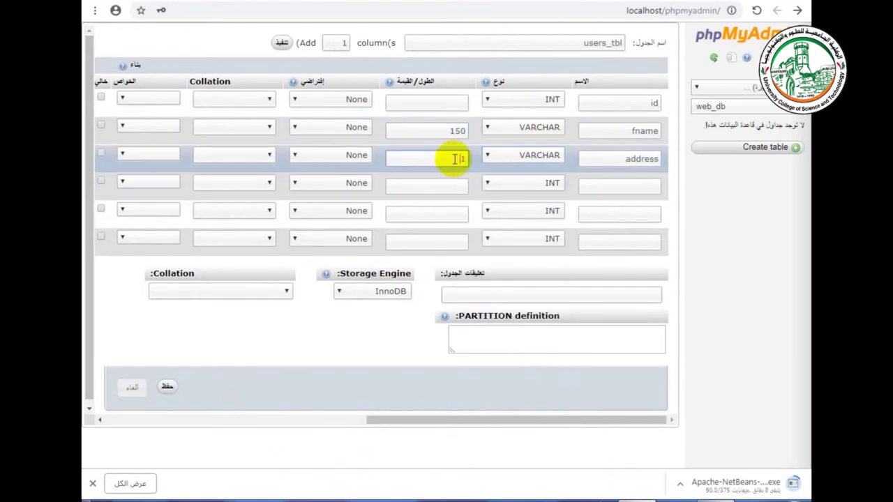
Step: Add an email column of type VARCHAR with length 150
{"action": "left_click", "coordinate": [618, 187]}
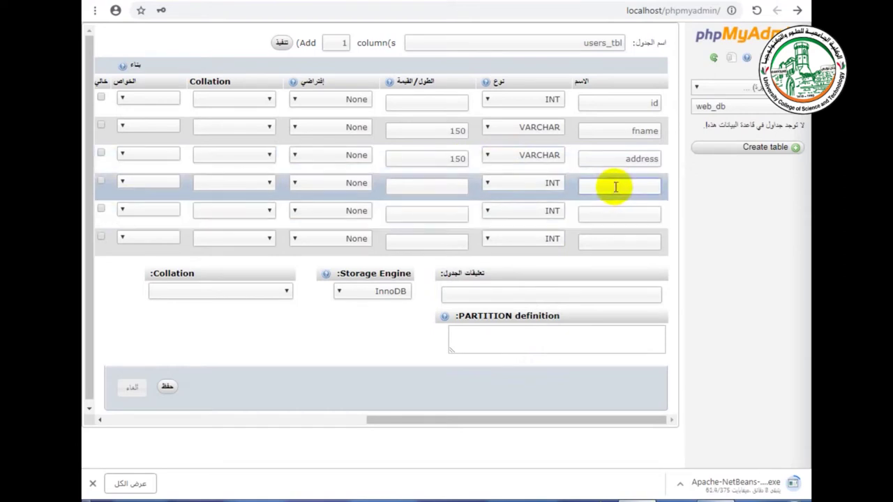
{"action": "type", "text": "email"}
{"action": "left_click", "coordinate": [520, 183]}
{"action": "left_click", "coordinate": [514, 203]}
{"action": "left_click", "coordinate": [440, 180]}
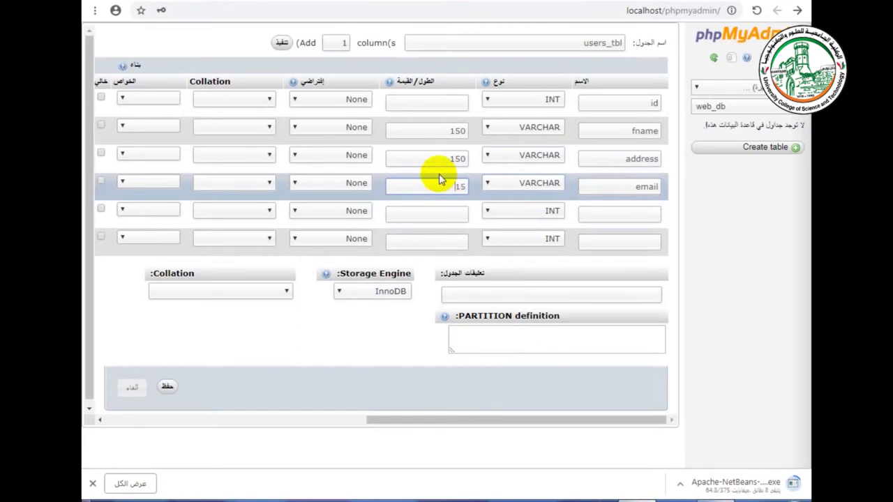
{"action": "type", "text": "150"}
{"action": "left_click_drag", "start_coordinate": [540, 420], "coordinate": [361, 422]}
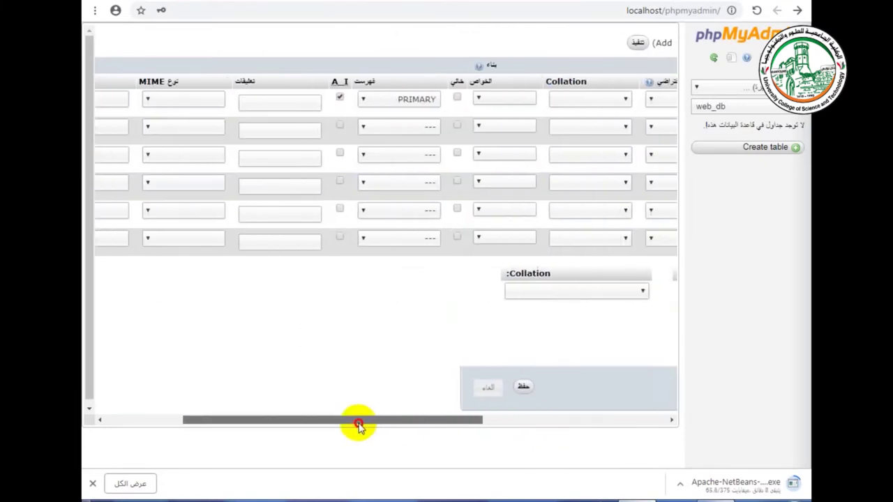
Step: Give email a UNIQUE index, removing the one mistakenly set on address
{"action": "left_click", "coordinate": [389, 154]}
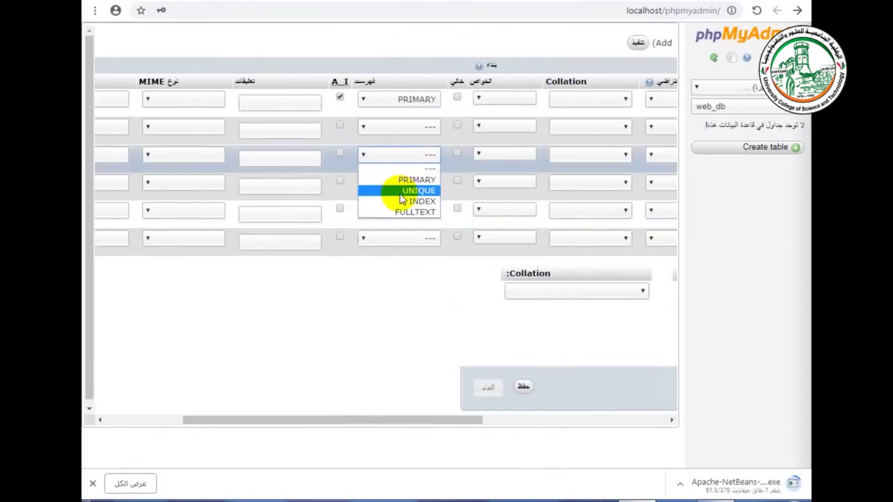
{"action": "left_click", "coordinate": [403, 194]}
{"action": "left_click_drag", "start_coordinate": [416, 422], "coordinate": [364, 413]}
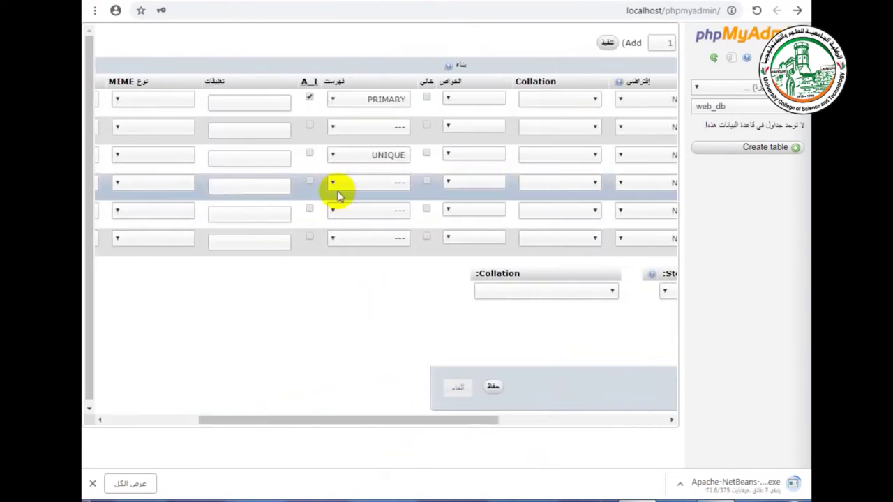
{"action": "left_click", "coordinate": [380, 154]}
{"action": "left_click", "coordinate": [384, 167]}
{"action": "left_click", "coordinate": [383, 182]}
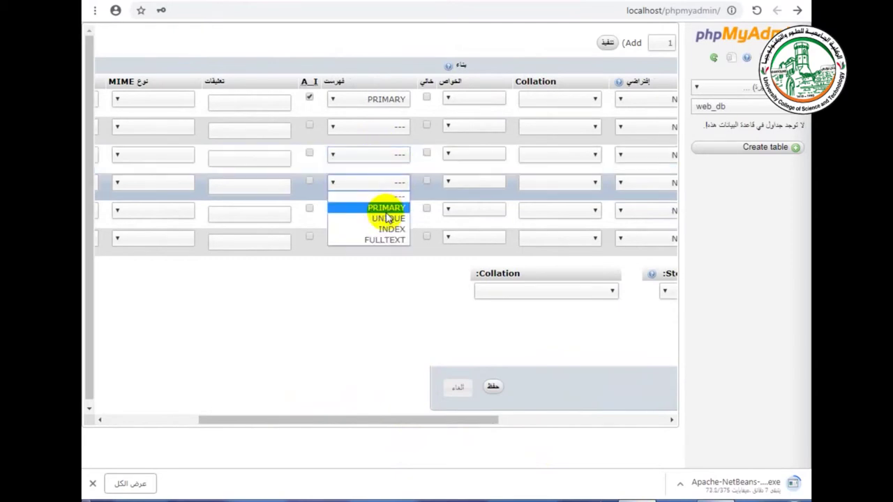
{"action": "left_click", "coordinate": [386, 218]}
{"action": "left_click_drag", "start_coordinate": [442, 421], "coordinate": [665, 413]}
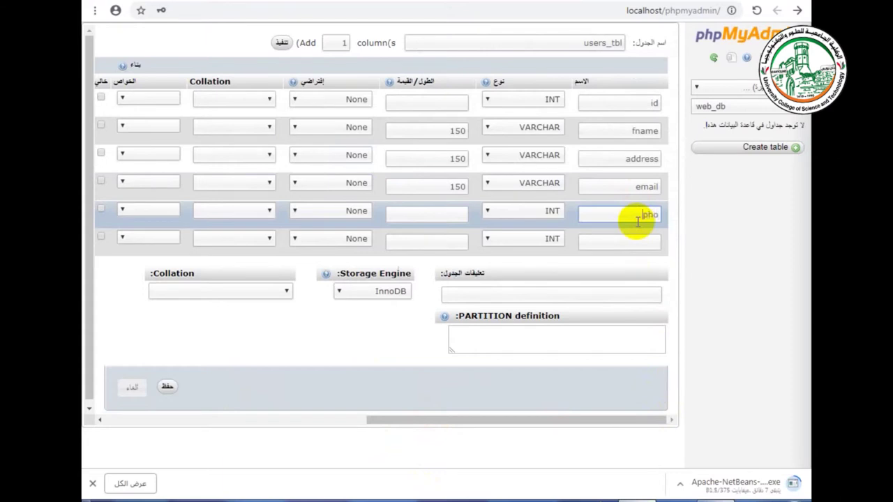
Step: Make phone a VARCHAR(10) column, save users_tbl, and open its structure
{"action": "left_click", "coordinate": [546, 213]}
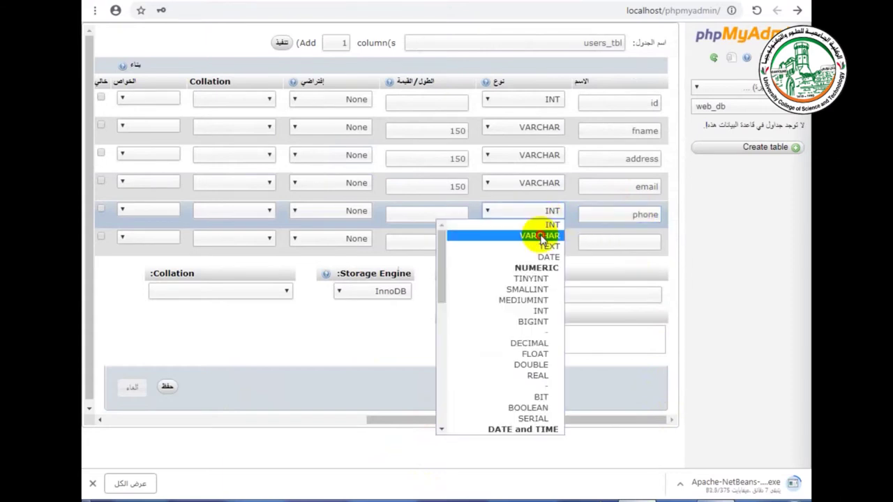
{"action": "left_click", "coordinate": [536, 232]}
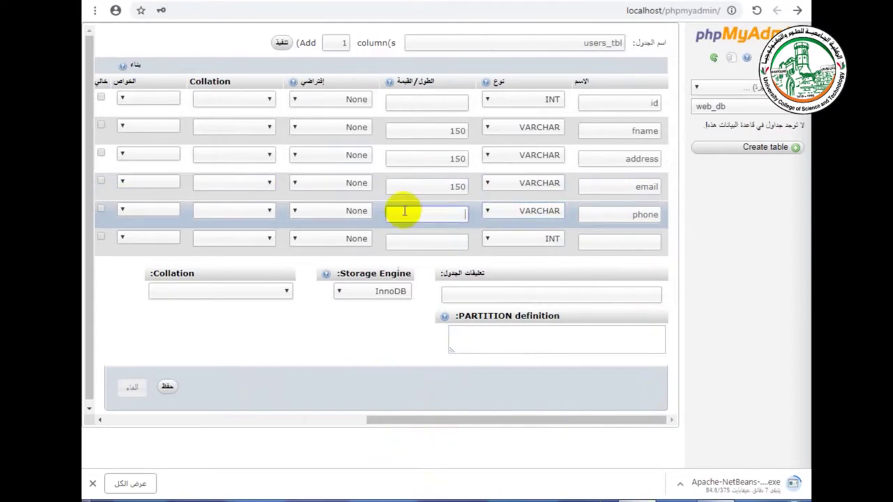
{"action": "left_click", "coordinate": [404, 211]}
{"action": "type", "text": "10"}
{"action": "left_click", "coordinate": [167, 386]}
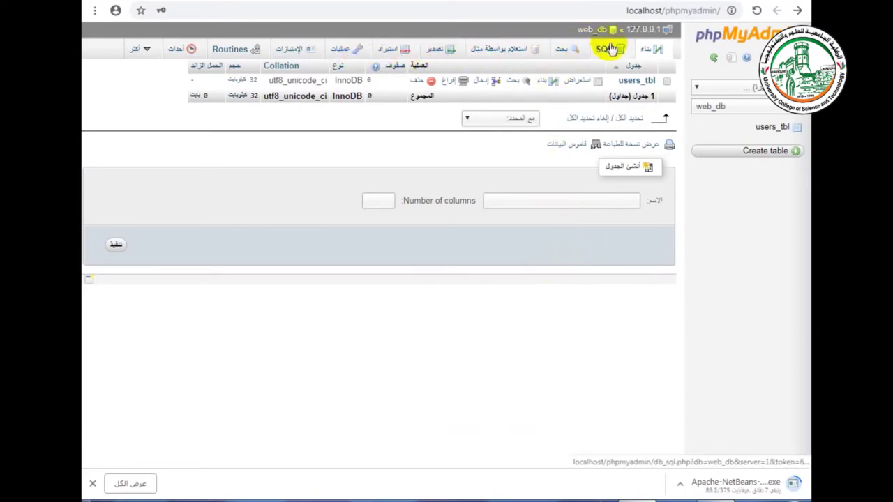
{"action": "left_click", "coordinate": [623, 79]}
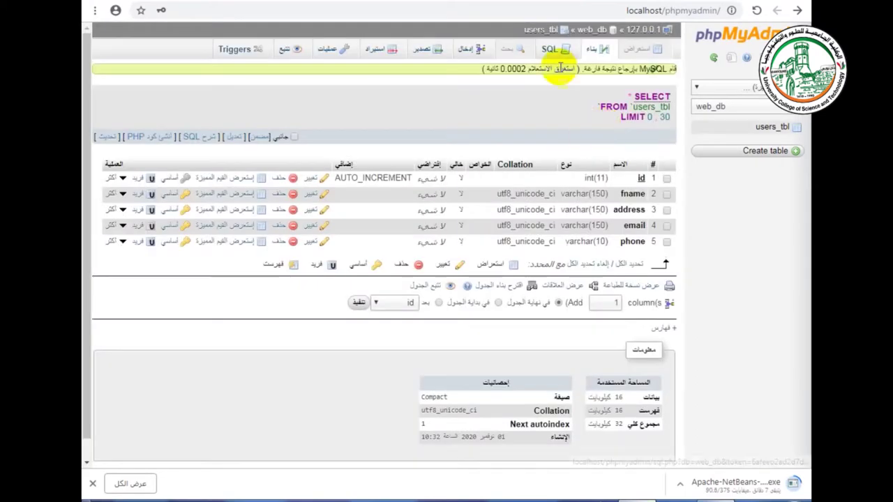
Step: In the Insert form, enter the first user's first name, address, e-mail and phone
{"action": "left_click", "coordinate": [466, 46]}
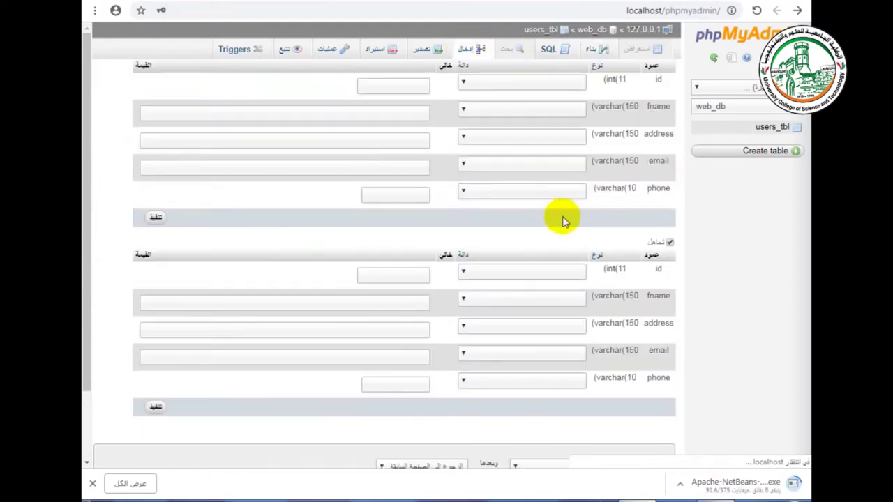
{"action": "left_click", "coordinate": [402, 111]}
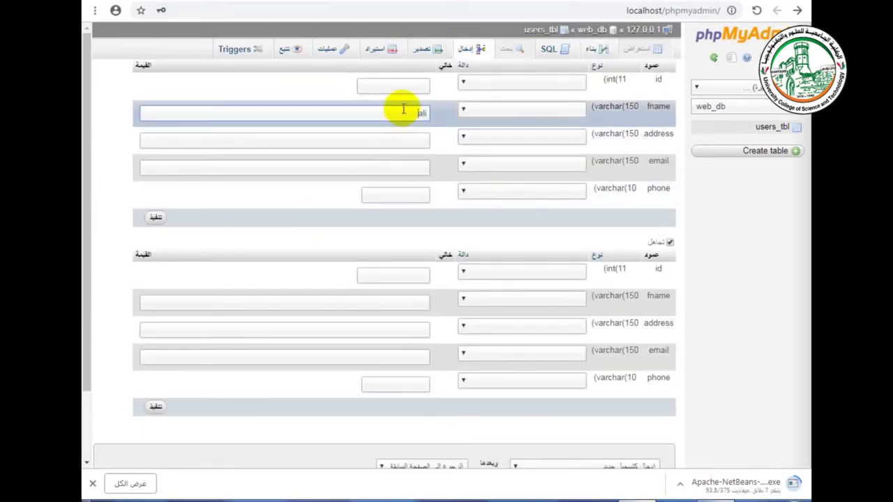
{"action": "left_click", "coordinate": [395, 138]}
{"action": "type", "text": "gaza"}
{"action": "left_click", "coordinate": [404, 166]}
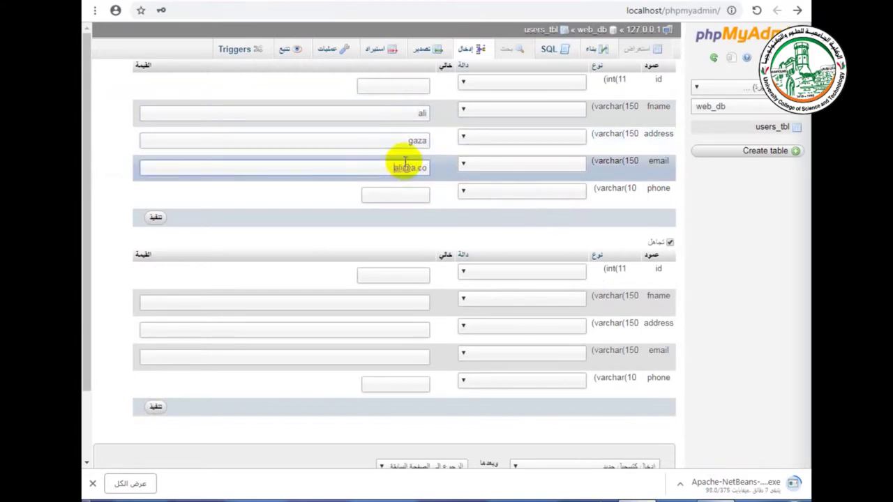
{"action": "left_click", "coordinate": [401, 195]}
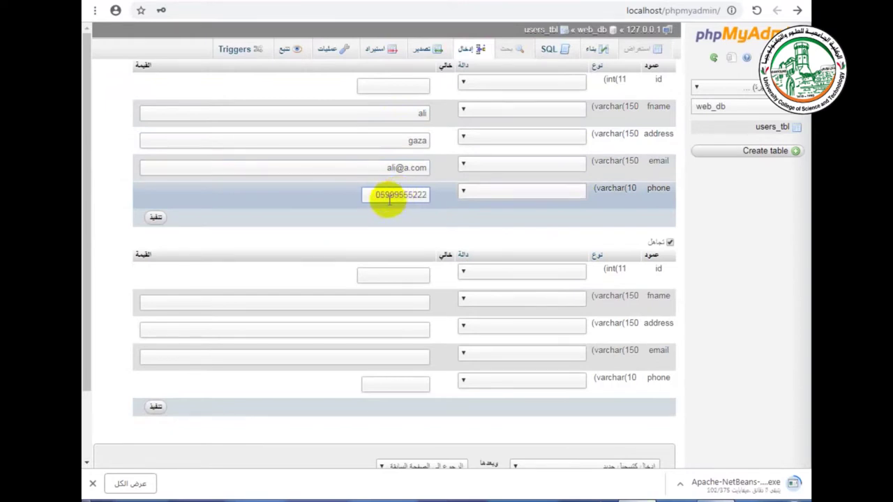
Step: Correct the phone number's last digit and begin the second user's first name
{"action": "left_click", "coordinate": [427, 194]}
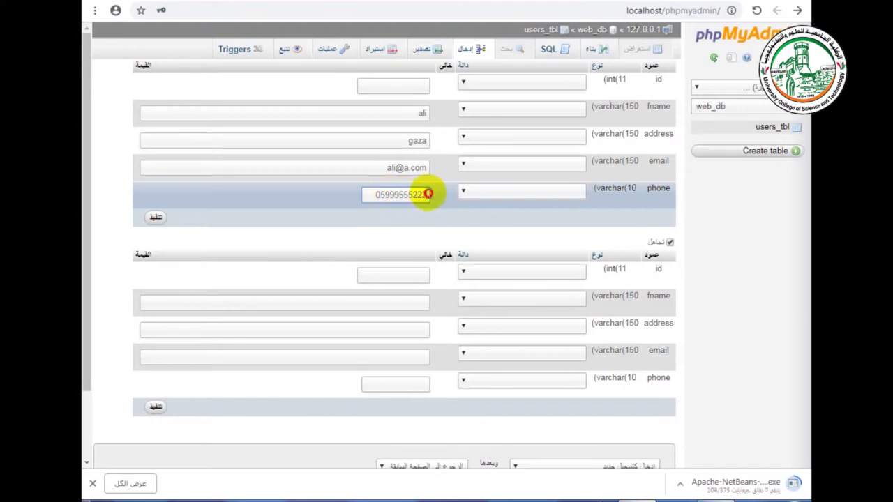
{"action": "left_click_drag", "start_coordinate": [423, 196], "coordinate": [406, 197]}
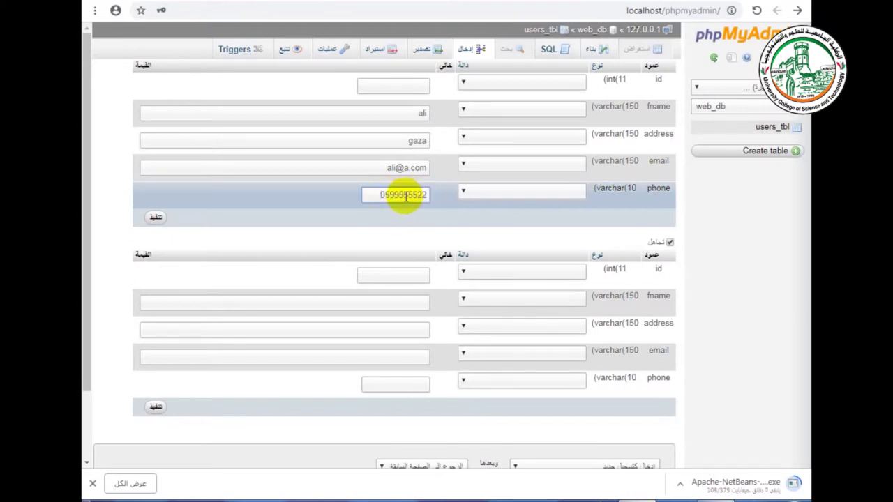
{"action": "scroll", "coordinate": [404, 223], "scroll_direction": "down", "scroll_amount": 1}
{"action": "left_click", "coordinate": [408, 241]}
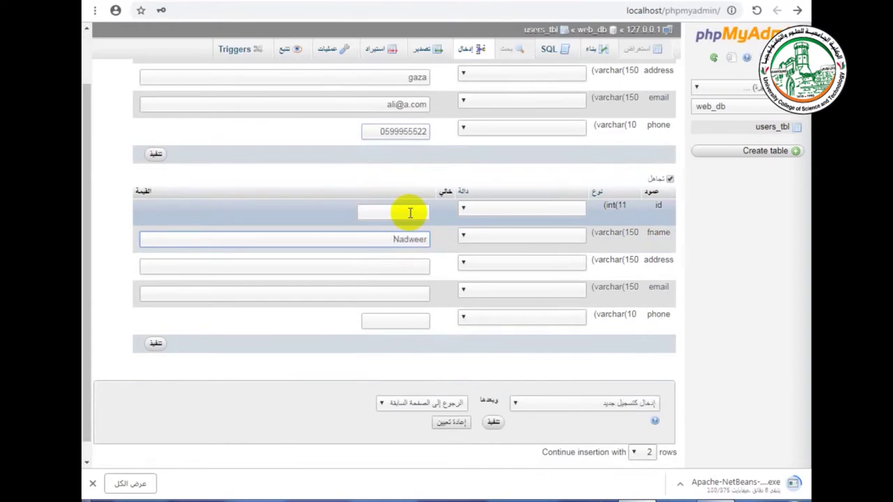
Step: Fill in the second user's first name, address, e-mail and phone number
{"action": "type", "text": "Nader"}
{"action": "left_click", "coordinate": [421, 263]}
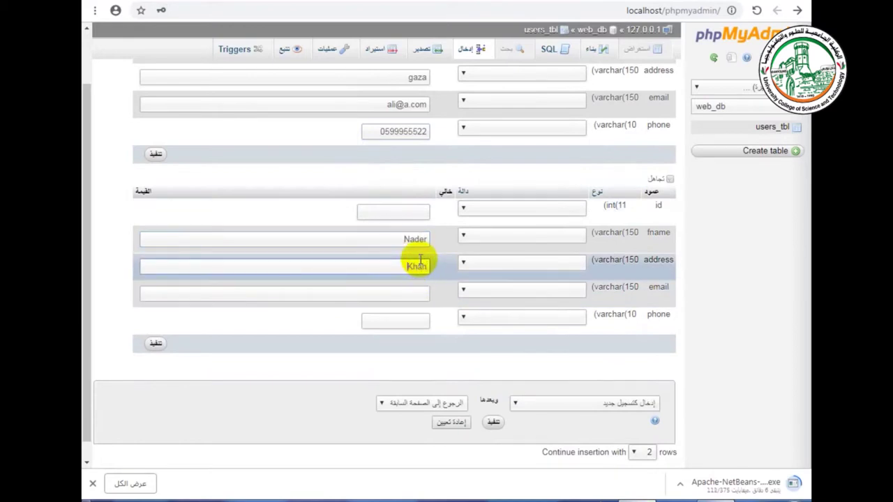
{"action": "left_click", "coordinate": [423, 294]}
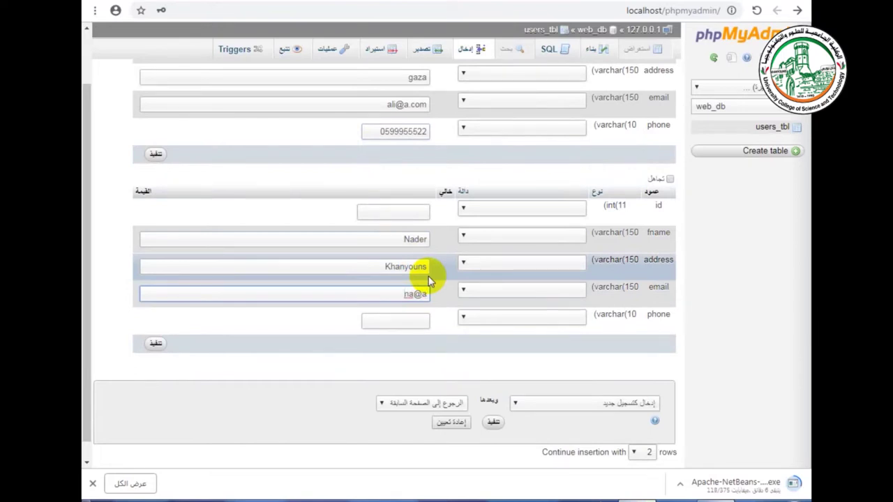
{"action": "key", "text": "Tab"}
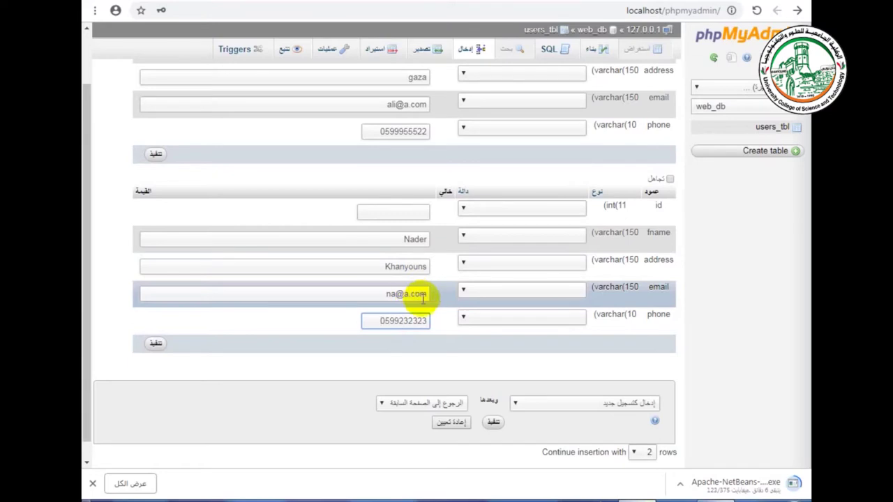
Step: Insert both user records and browse the rows in users_tbl
{"action": "scroll", "coordinate": [200, 354], "scroll_direction": "down", "scroll_amount": 1}
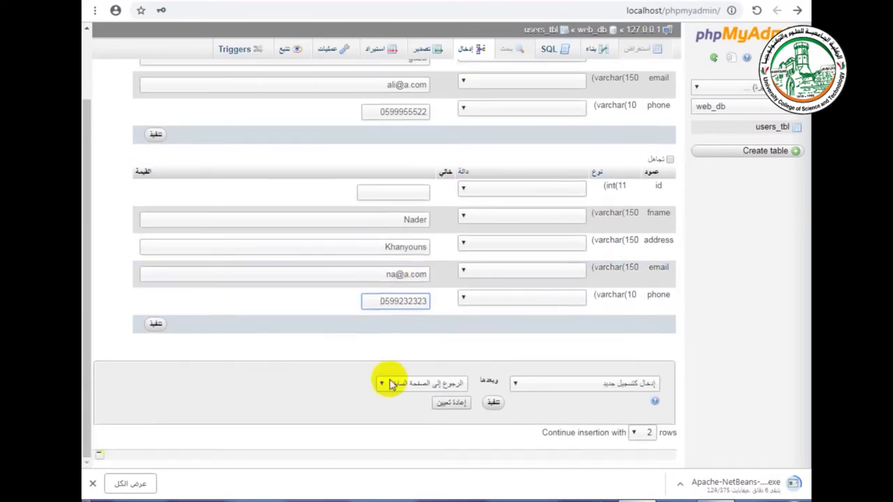
{"action": "left_click", "coordinate": [153, 324]}
{"action": "left_click", "coordinate": [635, 49]}
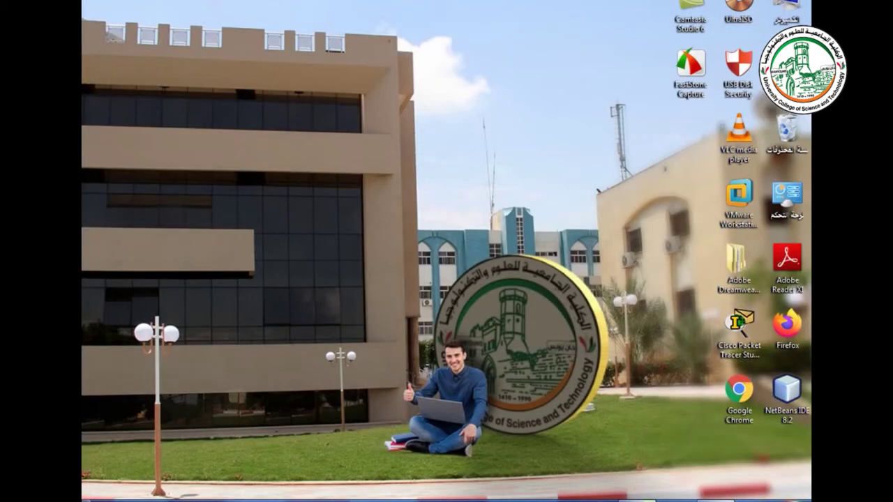
Step: Abandon a Start menu search for Sublime and return to the NetBeans window
{"action": "key", "text": "super"}
{"action": "type", "text": "s"}
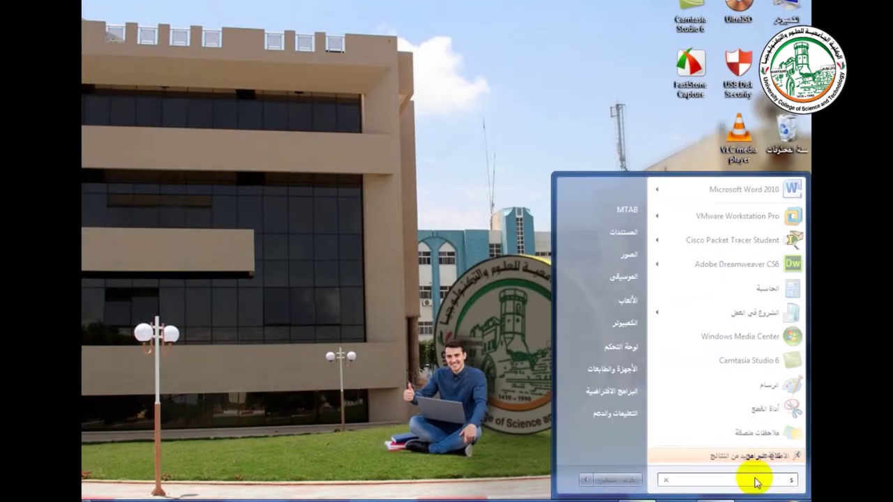
{"action": "type", "text": "u"}
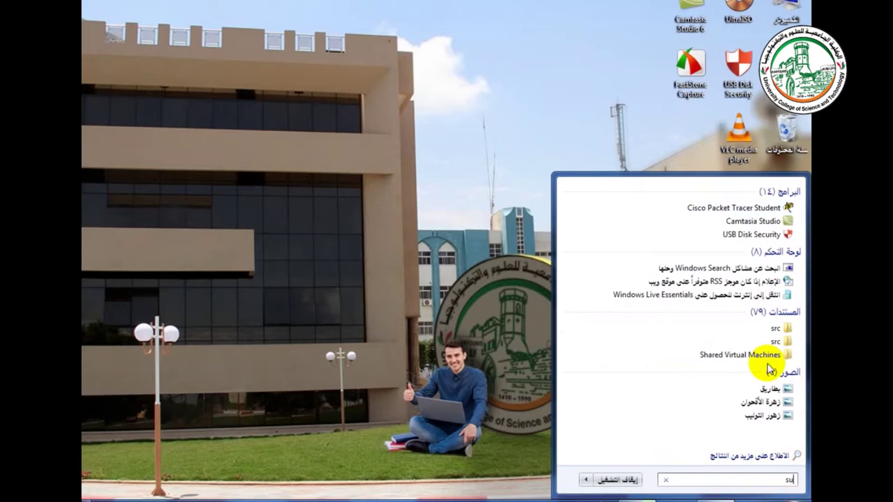
{"action": "type", "text": "blimw"}
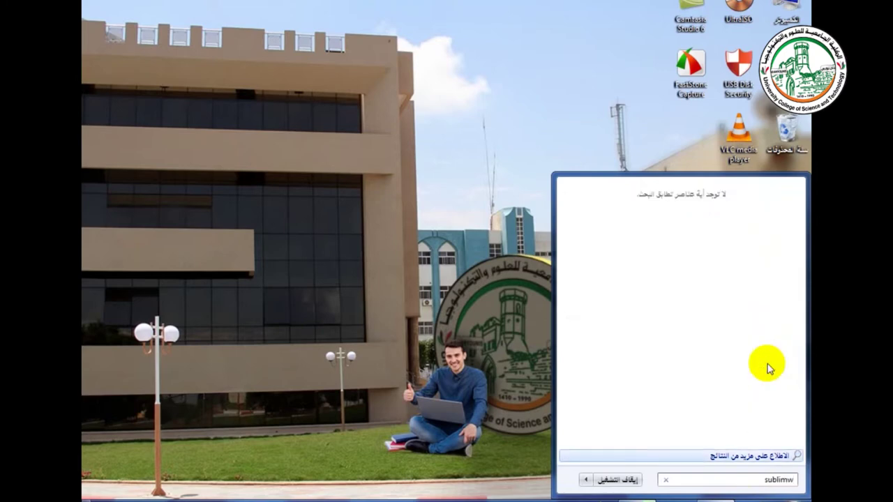
{"action": "key", "text": "BackSpace"}
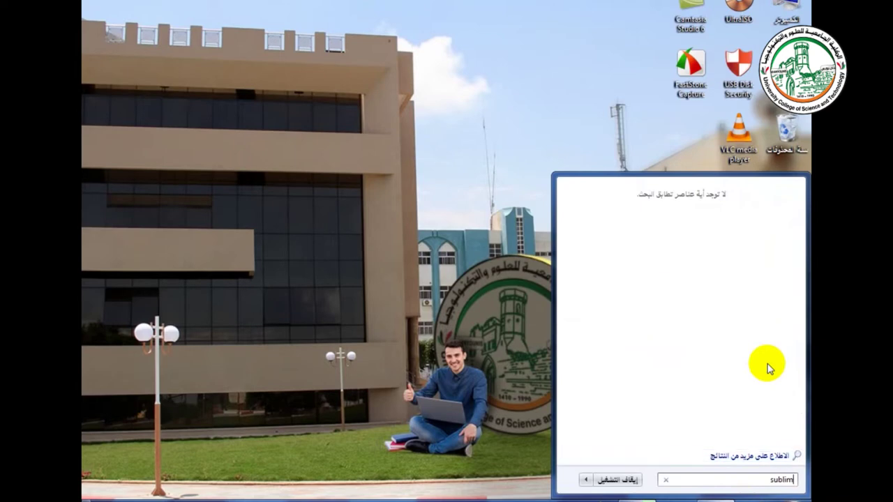
{"action": "key", "text": "BackSpace"}
{"action": "key", "text": "BackSpace"}
{"action": "key", "text": "BackSpace"}
{"action": "key", "text": "BackSpace"}
{"action": "key", "text": "BackSpace"}
{"action": "key", "text": "BackSpace"}
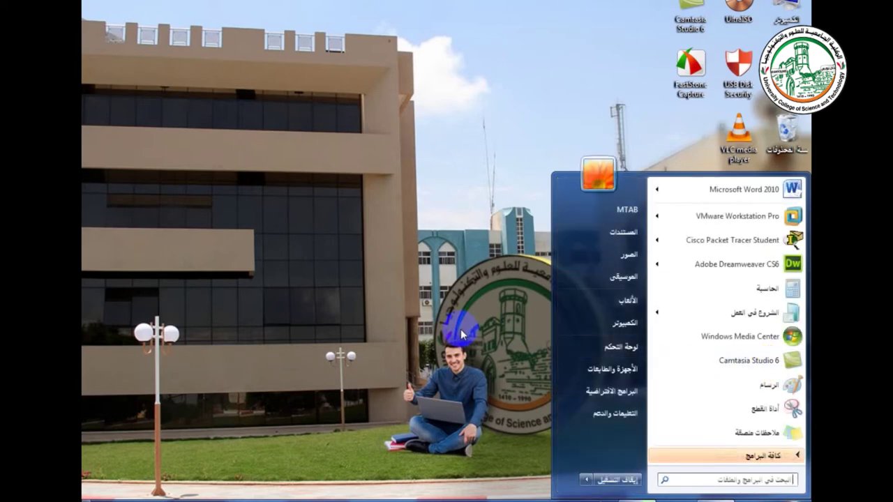
{"action": "left_click", "coordinate": [462, 333]}
{"action": "mouse_move", "coordinate": [192, 495]}
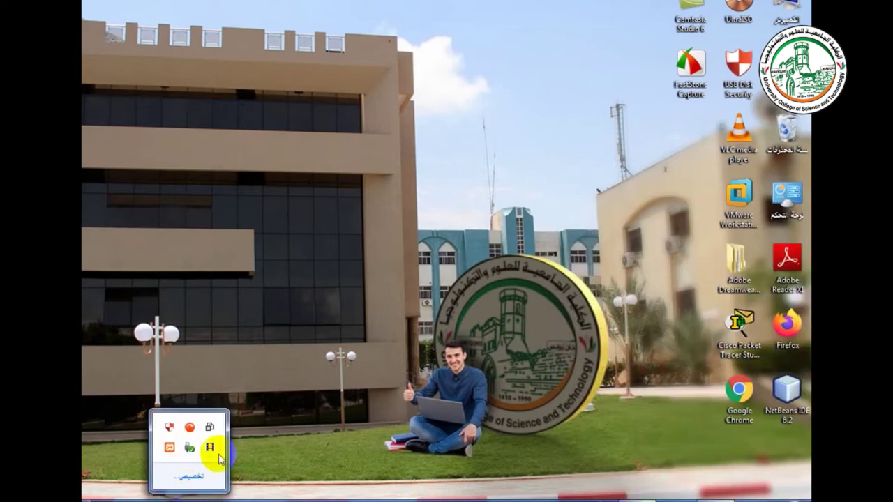
{"action": "left_click", "coordinate": [189, 446]}
Step: Start a new PHP > PHP Application project and advance to Name and Location
{"action": "left_click", "coordinate": [90, 1]}
{"action": "left_click", "coordinate": [94, 14]}
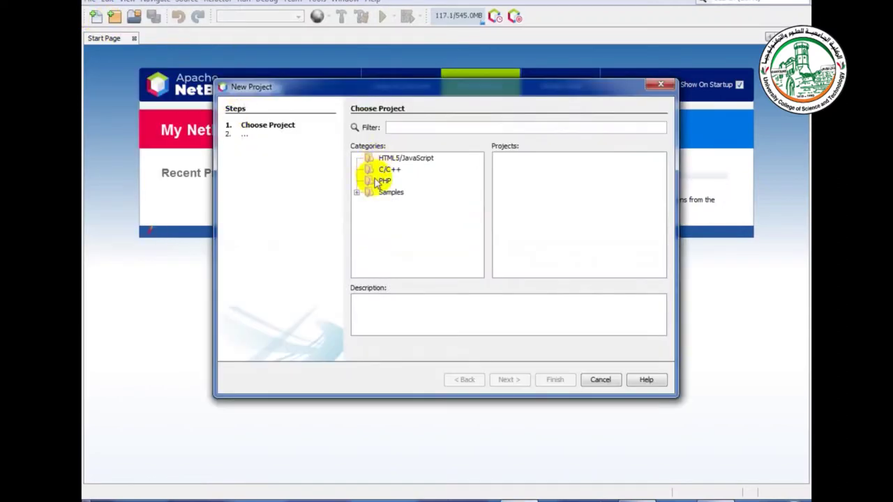
{"action": "left_click", "coordinate": [383, 180]}
{"action": "left_click", "coordinate": [549, 159]}
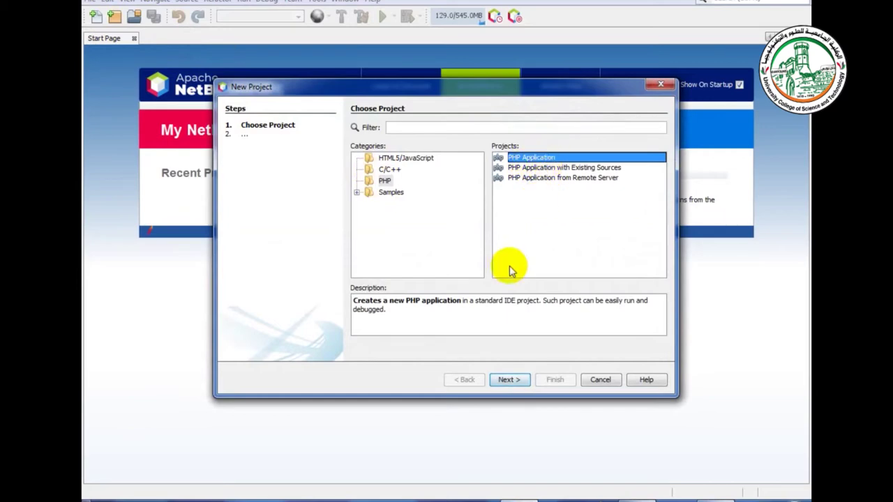
{"action": "left_click", "coordinate": [510, 379]}
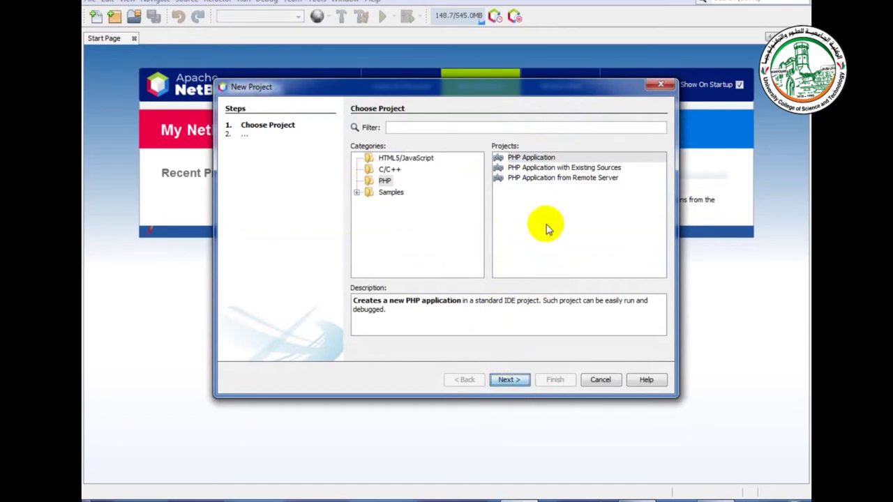
{"action": "left_click_drag", "start_coordinate": [542, 87], "coordinate": [512, 81]}
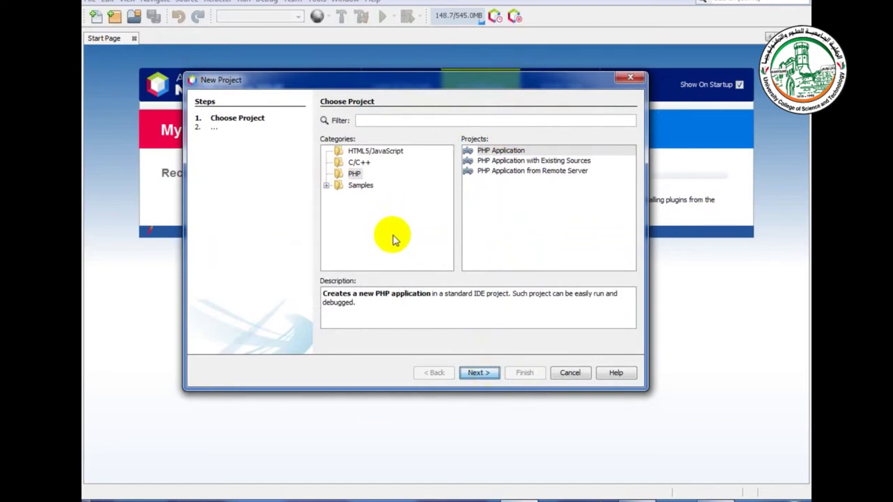
{"action": "left_click", "coordinate": [495, 82]}
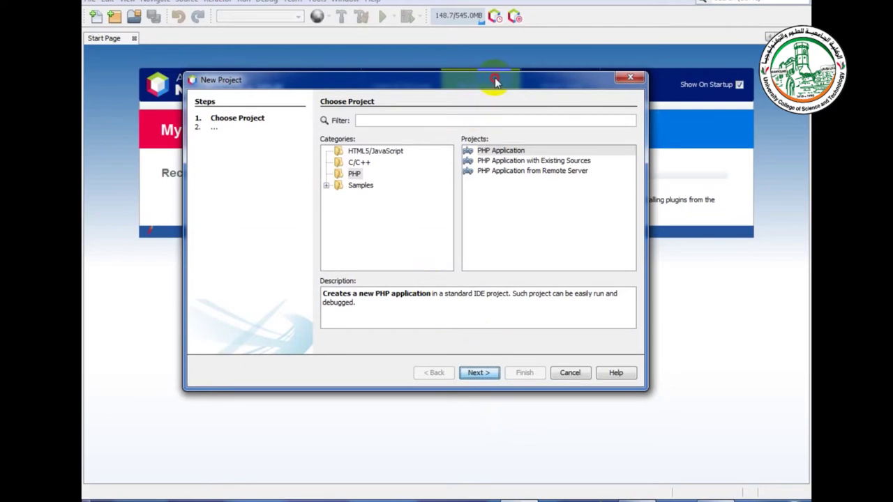
{"action": "left_click_drag", "start_coordinate": [495, 82], "coordinate": [481, 86]}
{"action": "left_click", "coordinate": [465, 376]}
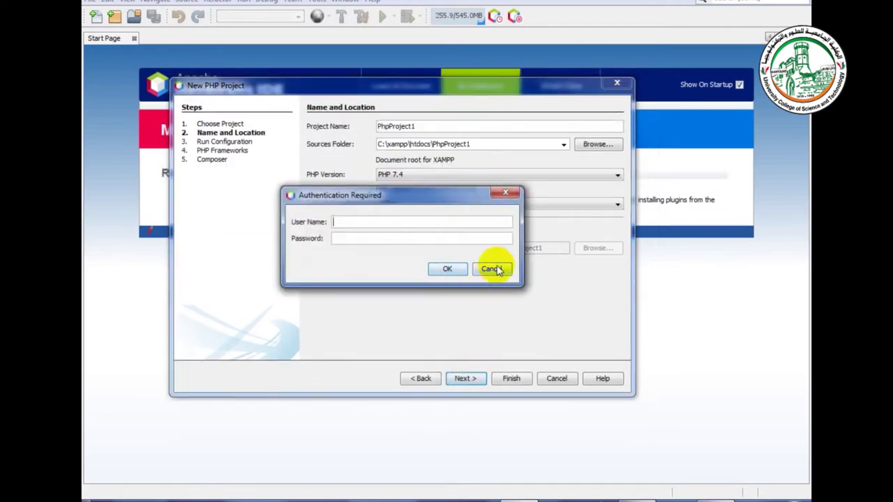
Step: Dismiss the authentication prompt and browse to C:\xampp\htdocs for the Sources Folder
{"action": "left_click", "coordinate": [495, 269]}
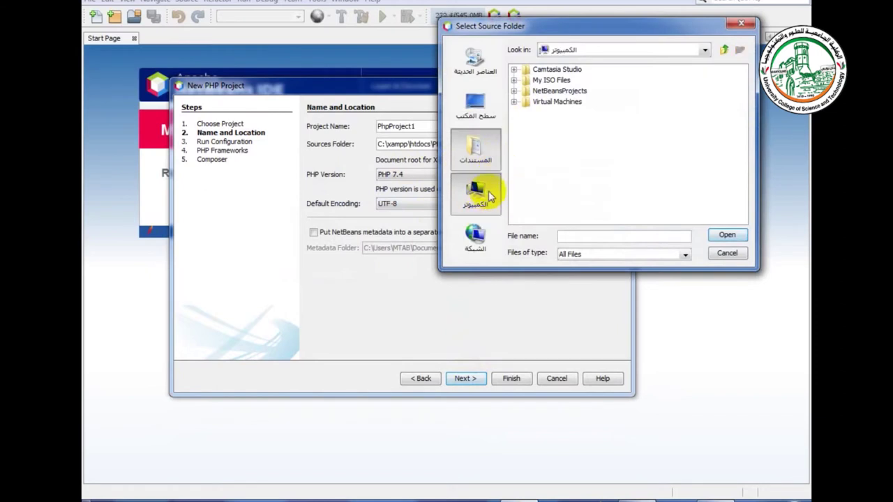
{"action": "left_click", "coordinate": [481, 192]}
{"action": "double_click", "coordinate": [543, 72]}
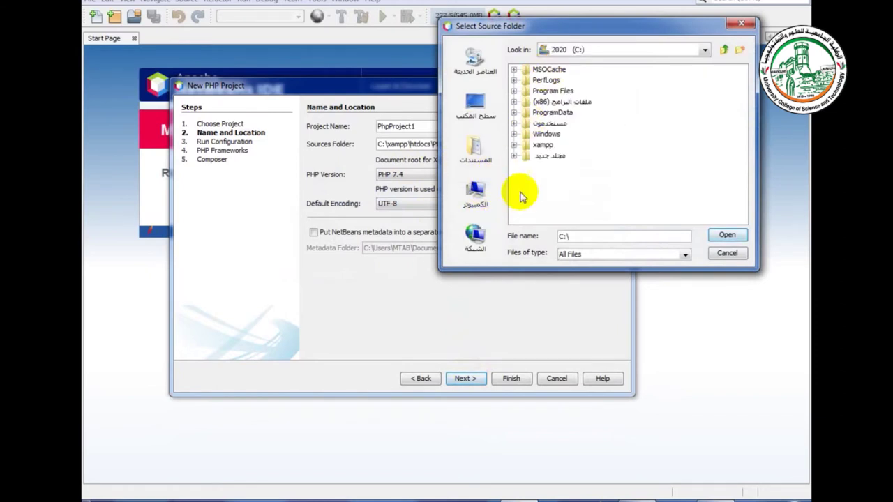
{"action": "double_click", "coordinate": [539, 135]}
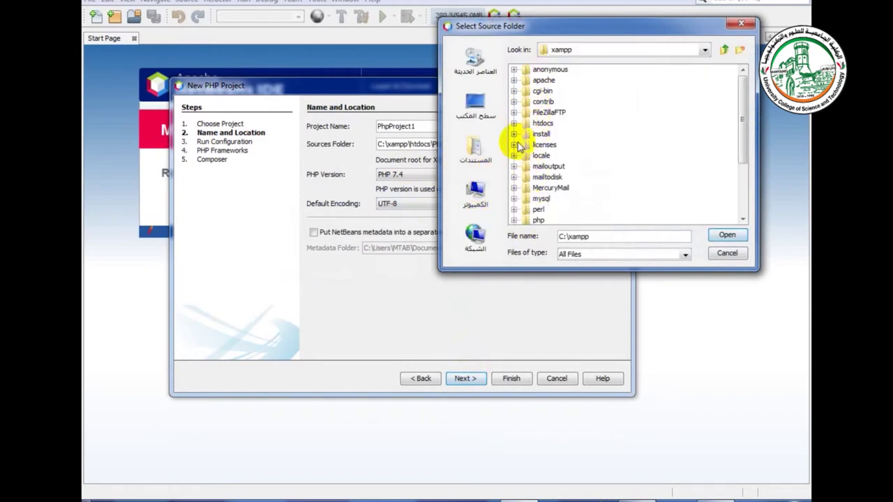
{"action": "double_click", "coordinate": [538, 124]}
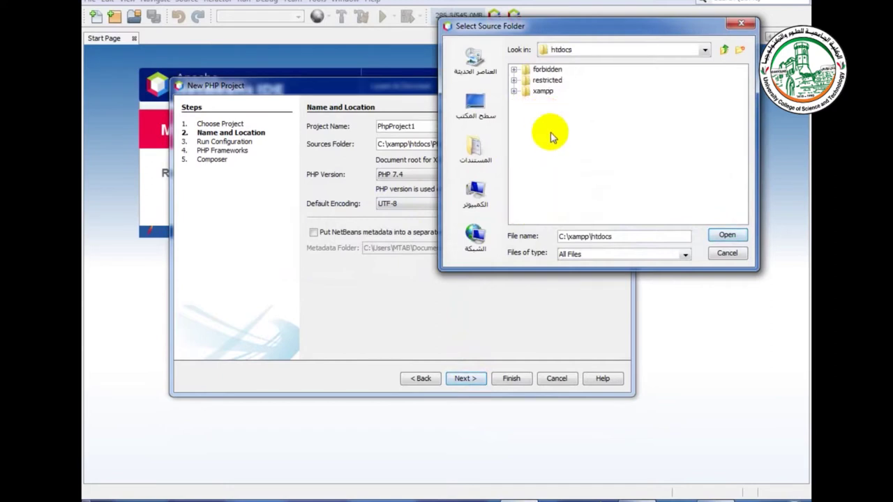
Step: Create a mySite folder in htdocs and choose it as the Sources Folder
{"action": "left_click", "coordinate": [739, 49]}
{"action": "type", "text": "myS"}
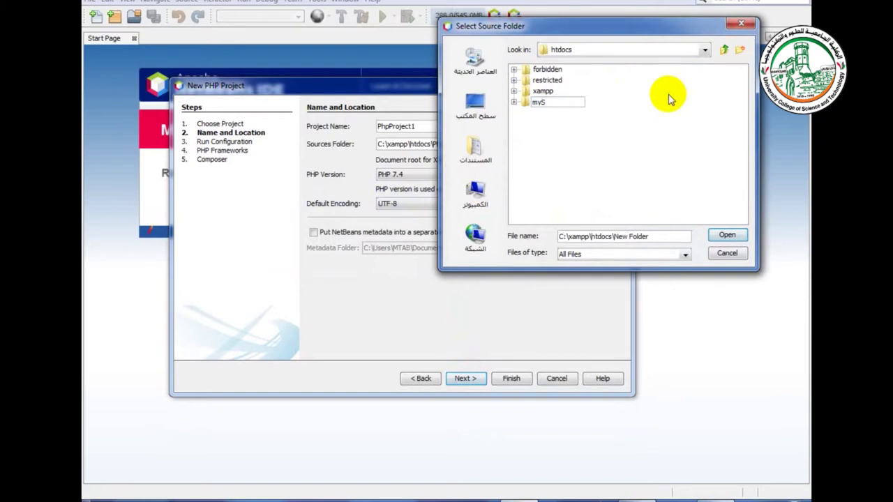
{"action": "type", "text": "ite"}
{"action": "left_click", "coordinate": [530, 103]}
{"action": "double_click", "coordinate": [530, 103]}
{"action": "left_click", "coordinate": [730, 236]}
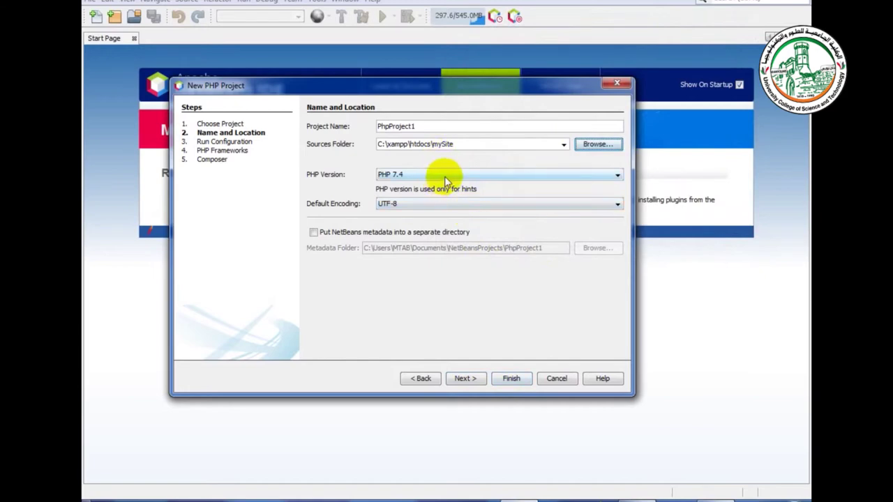
Step: Finish creating PhpProject1 and add a new PHP file named database.php to it
{"action": "left_click", "coordinate": [512, 379]}
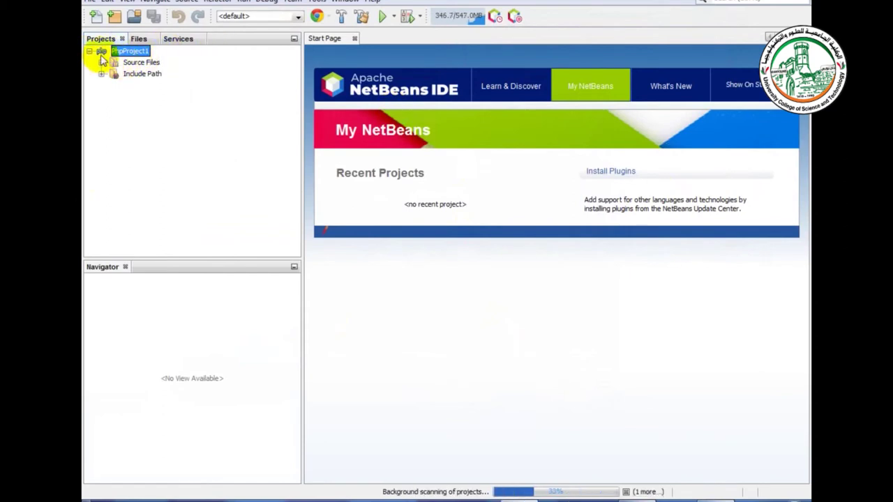
{"action": "right_click", "coordinate": [102, 55]}
{"action": "mouse_move", "coordinate": [104, 60]}
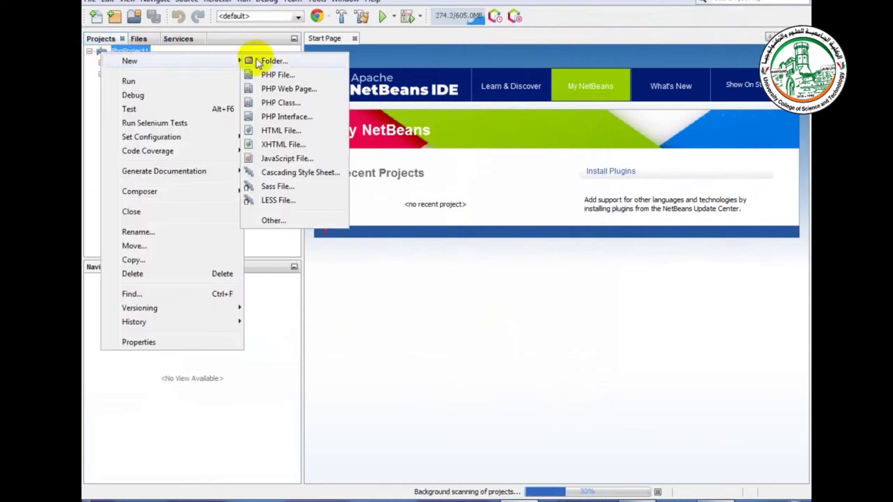
{"action": "left_click", "coordinate": [314, 75]}
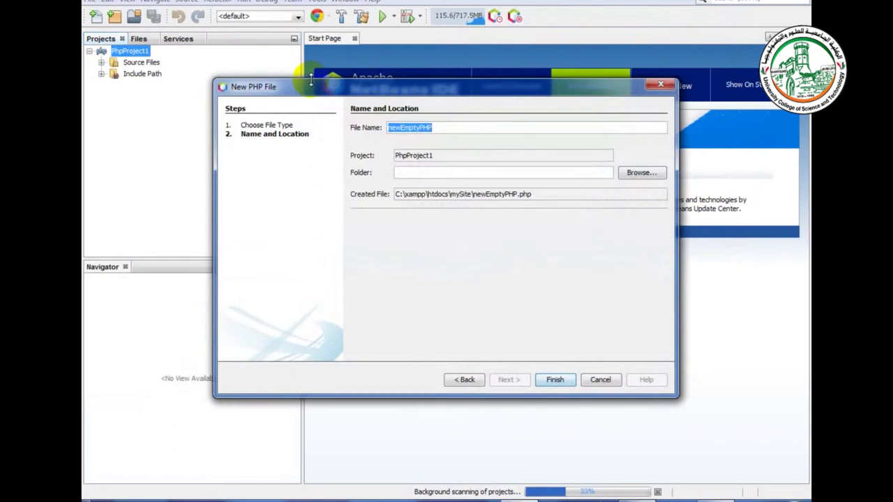
{"action": "type", "text": "data"}
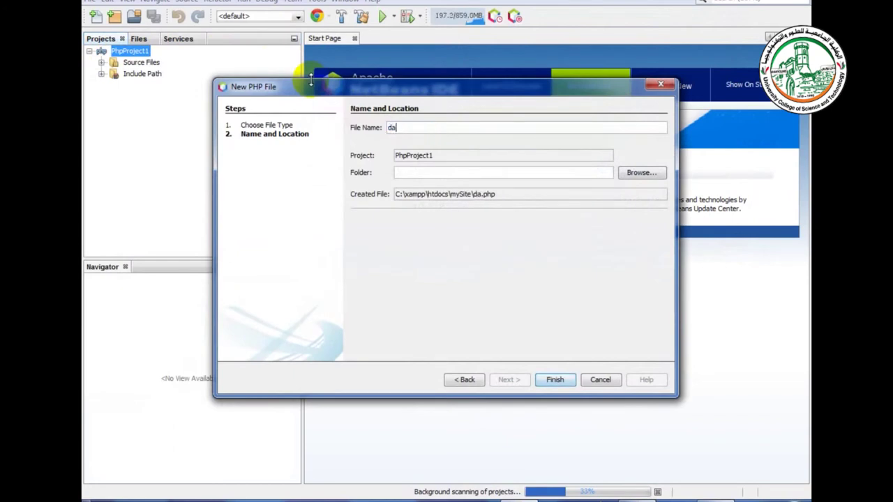
{"action": "type", "text": "base.php"}
{"action": "key", "text": "Return"}
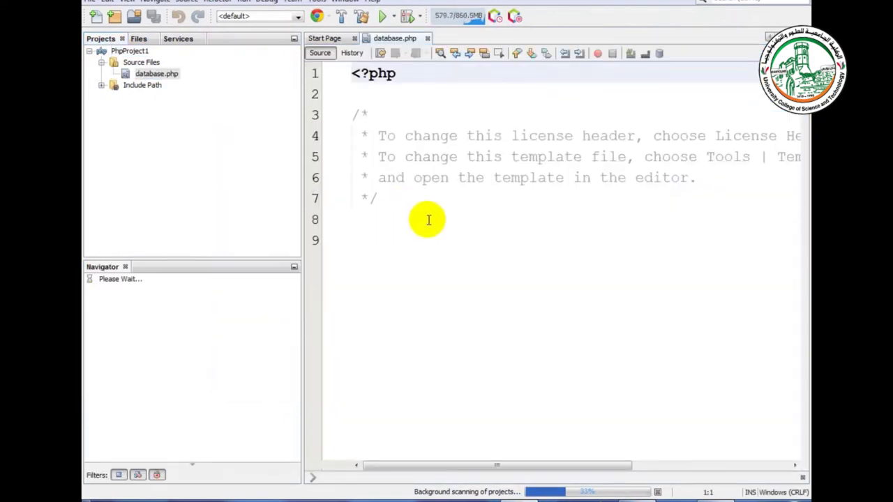
Step: Declare a function Connect(){ on a new line below the header comment
{"action": "left_click", "coordinate": [399, 200]}
{"action": "key", "text": "Return"}
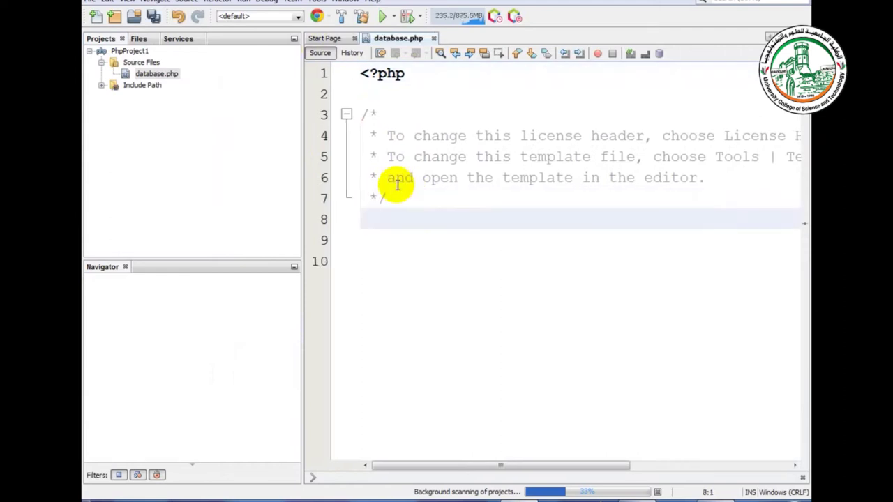
{"action": "type", "text": "func"}
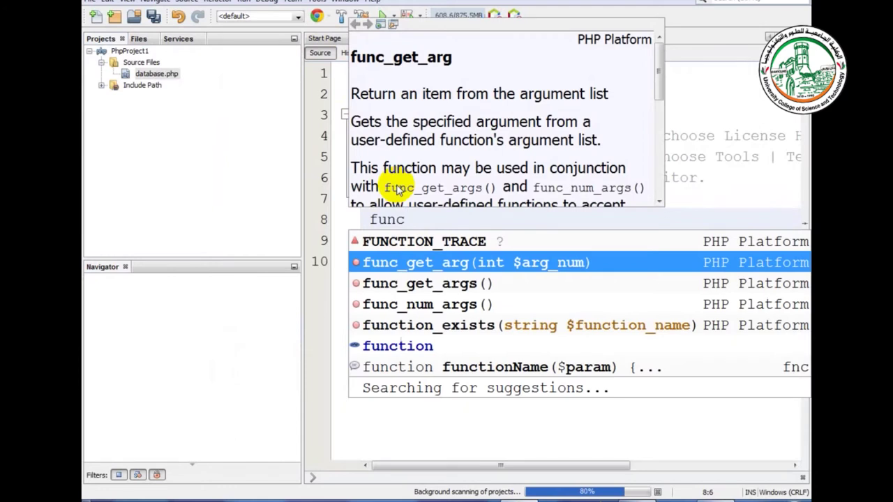
{"action": "type", "text": "tion "}
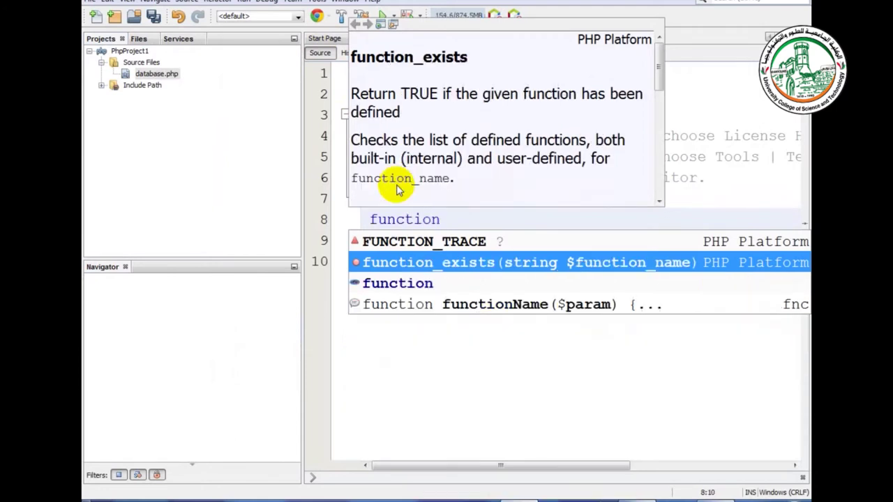
{"action": "type", "text": "Conne"}
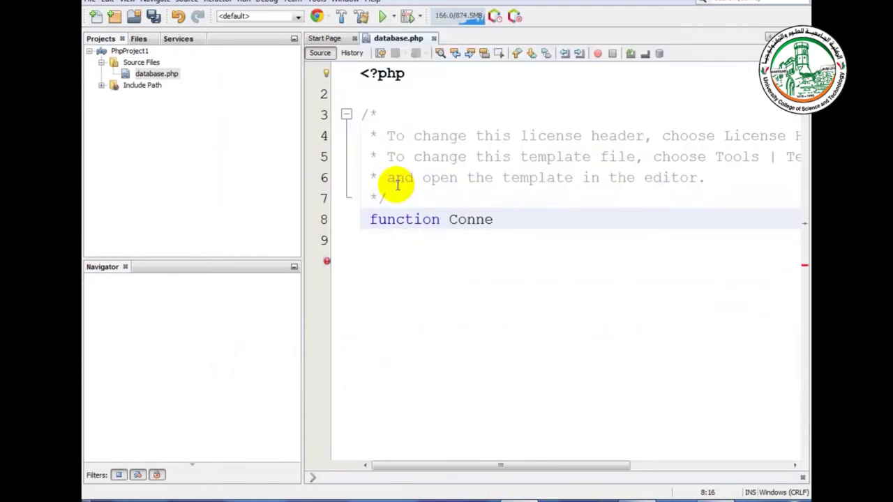
{"action": "type", "text": "ct()"}
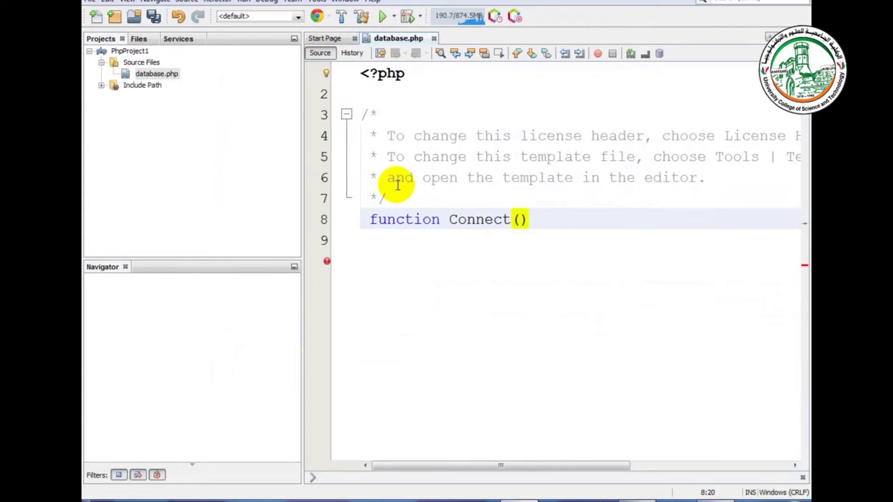
{"action": "type", "text": "{"}
{"action": "key", "text": "Return"}
Step: Inside Connect(), set $database['host'] to 'localhost'
{"action": "type", "text": "$data"}
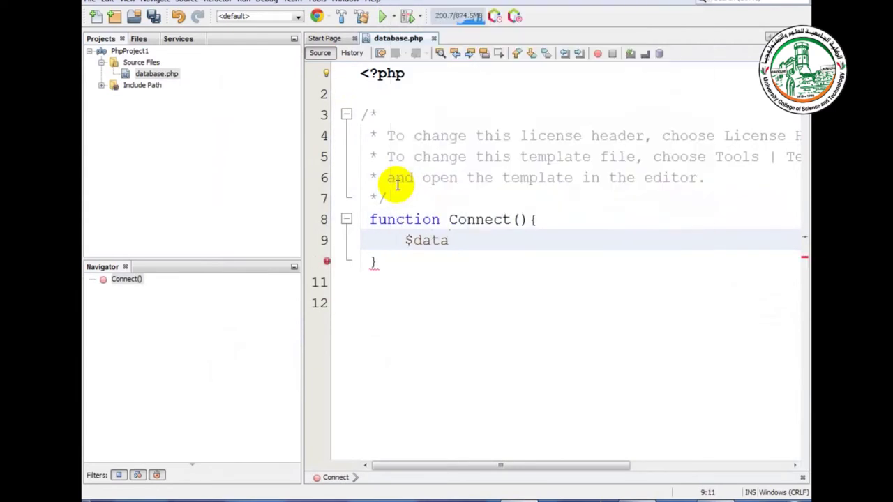
{"action": "type", "text": "base"}
{"action": "type", "text": "['"}
{"action": "type", "text": "host"}
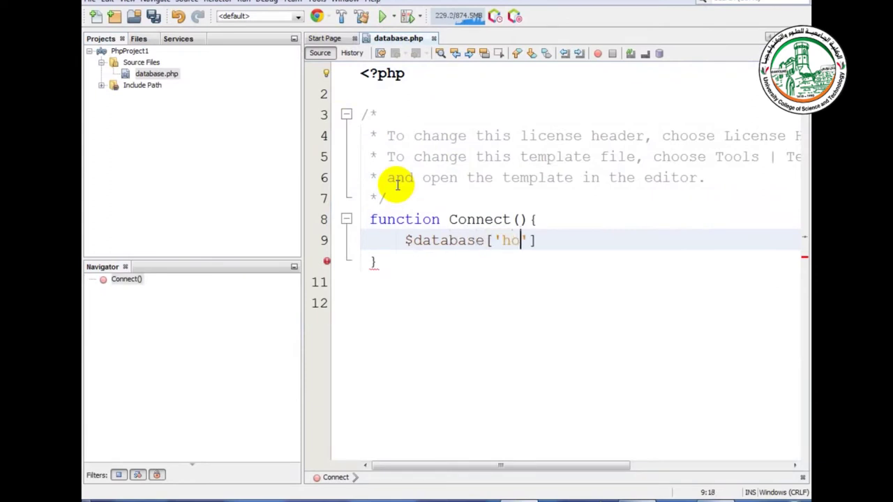
{"action": "type", "text": "']"}
{"action": "left_click", "coordinate": [595, 238]}
{"action": "type", "text": "localhost';"}
{"action": "left_click", "coordinate": [718, 239]}
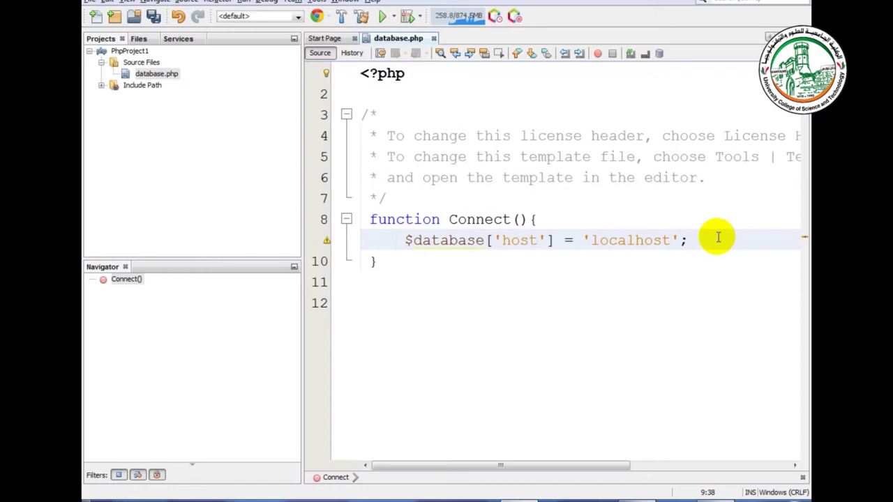
Step: Duplicate the host line three times and turn the first copy into $database['username'] = 'root'
{"action": "key", "text": "ctrl+shift+Down"}
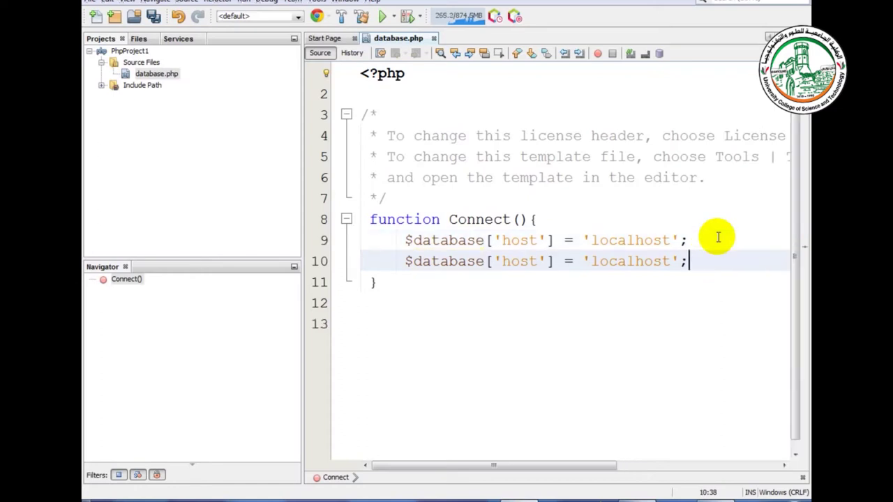
{"action": "key", "text": "ctrl+shift+Down"}
{"action": "key", "text": "ctrl+shift+Down"}
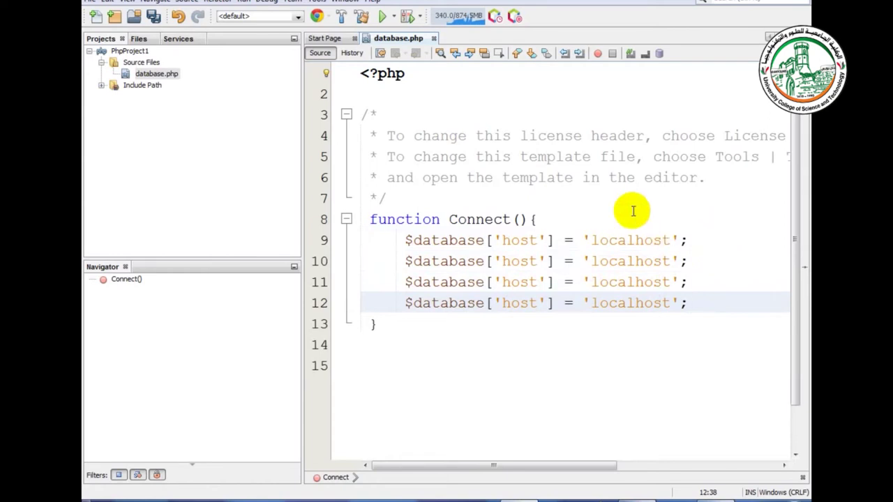
{"action": "triple_click", "coordinate": [520, 262]}
{"action": "double_click", "coordinate": [520, 262]}
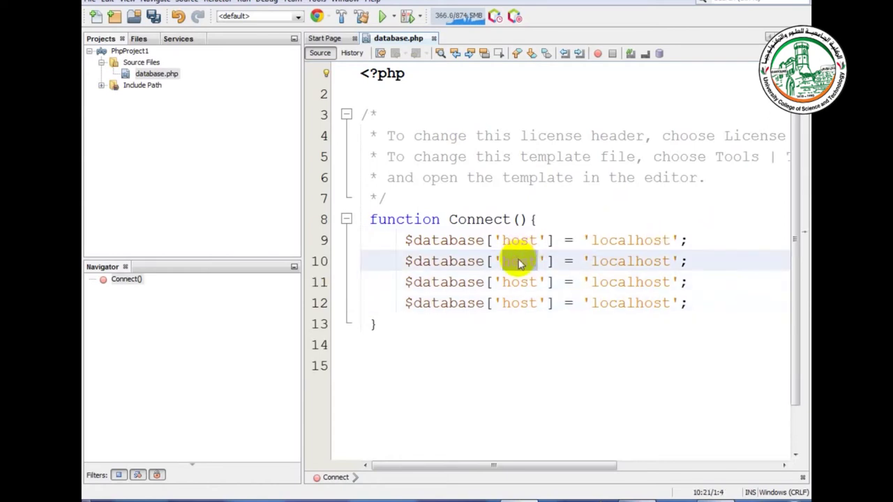
{"action": "type", "text": "عسثقىش"}
{"action": "key", "text": "BackSpace"}
{"action": "key", "text": "BackSpace"}
{"action": "key", "text": "BackSpace"}
{"action": "key", "text": "BackSpace"}
{"action": "key", "text": "BackSpace"}
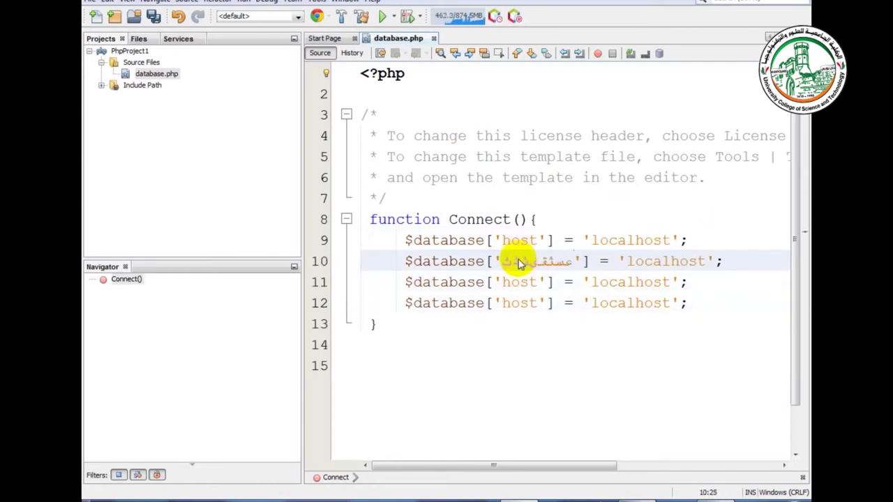
{"action": "key", "text": "BackSpace"}
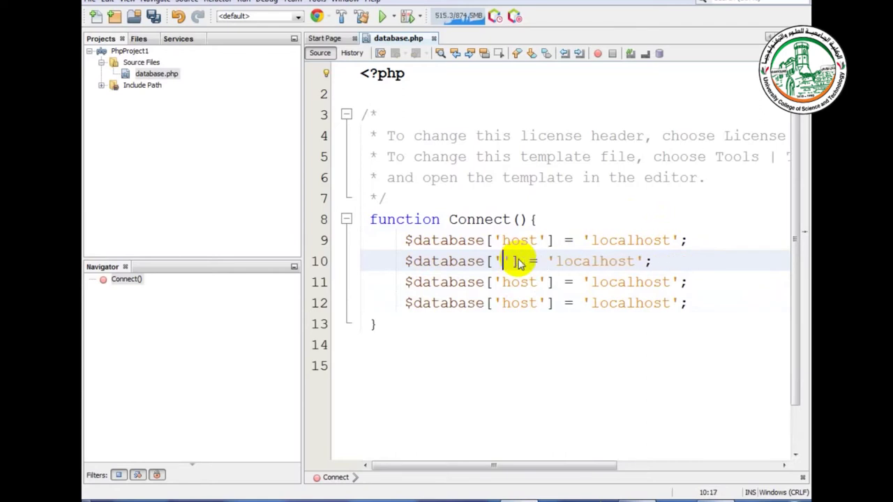
{"action": "type", "text": "username"}
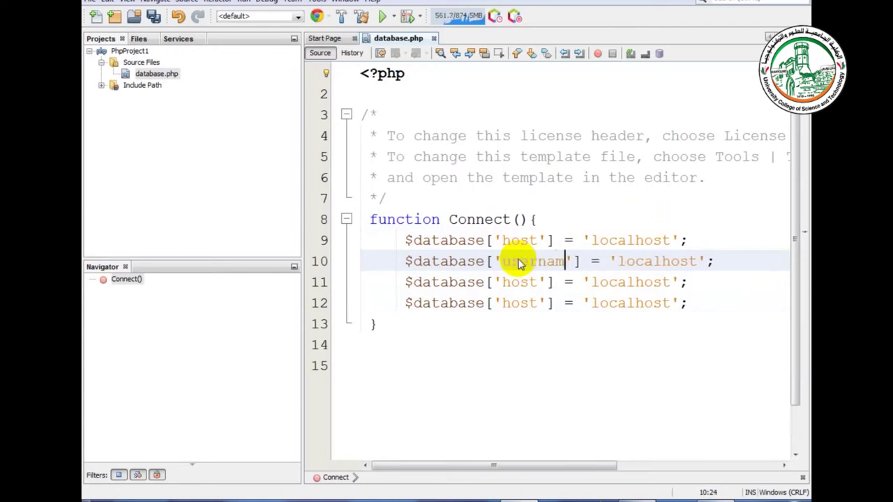
{"action": "double_click", "coordinate": [653, 261]}
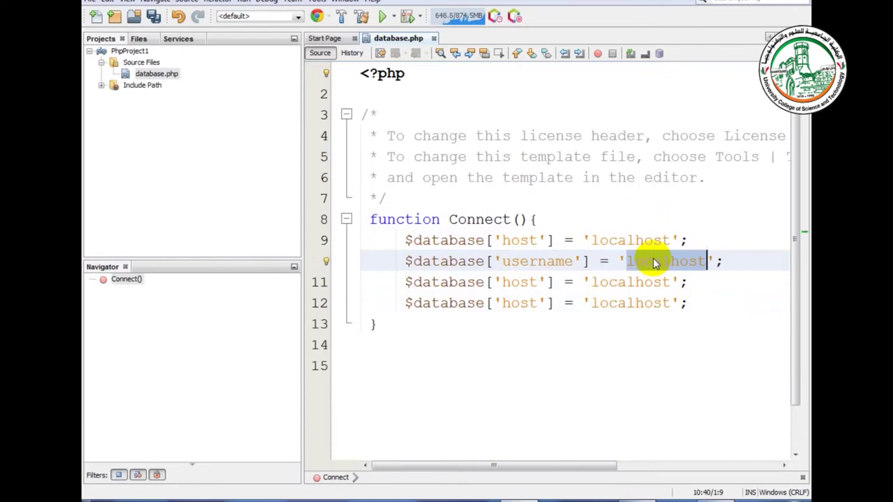
{"action": "type", "text": "root"}
Step: Turn the next copy into $database['password'] with an empty string value
{"action": "double_click", "coordinate": [523, 282]}
{"action": "type", "text": "password"}
{"action": "double_click", "coordinate": [668, 280]}
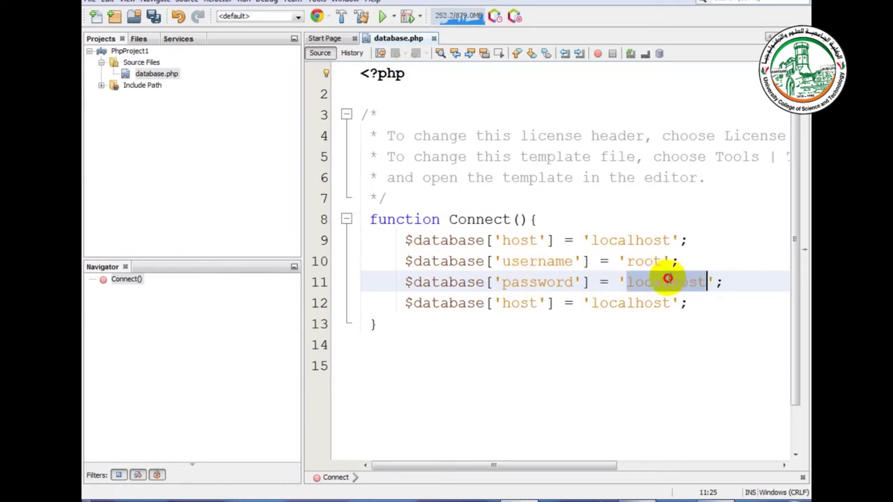
{"action": "key", "text": "BackSpace"}
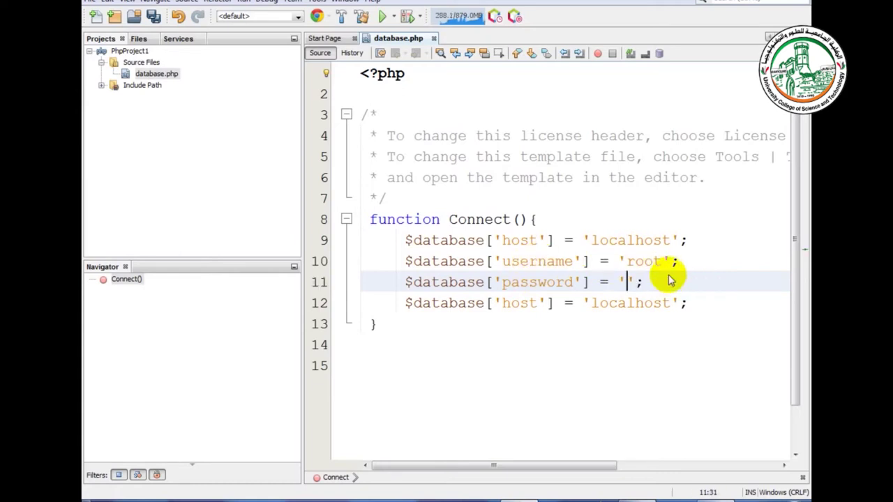